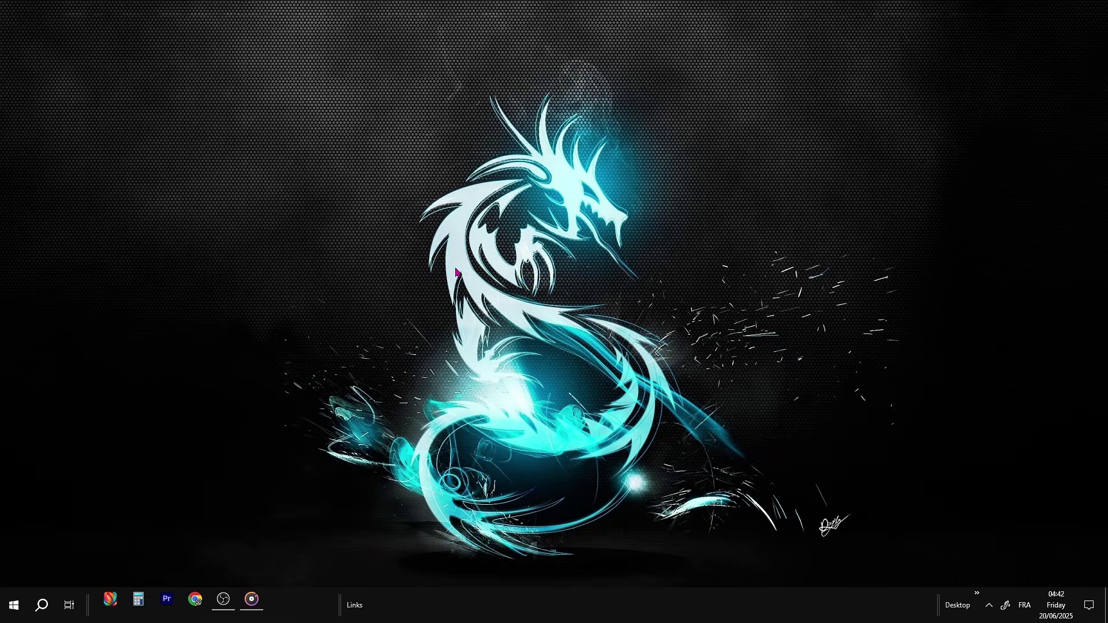
Open the Start menu to begin a Windows search for This PC.
{"action": "left_click", "coordinate": [3, 598]}
Open This PC and bring up the Tools tab of Local Disk (C:) Properties.
{"action": "type", "text": "this"}
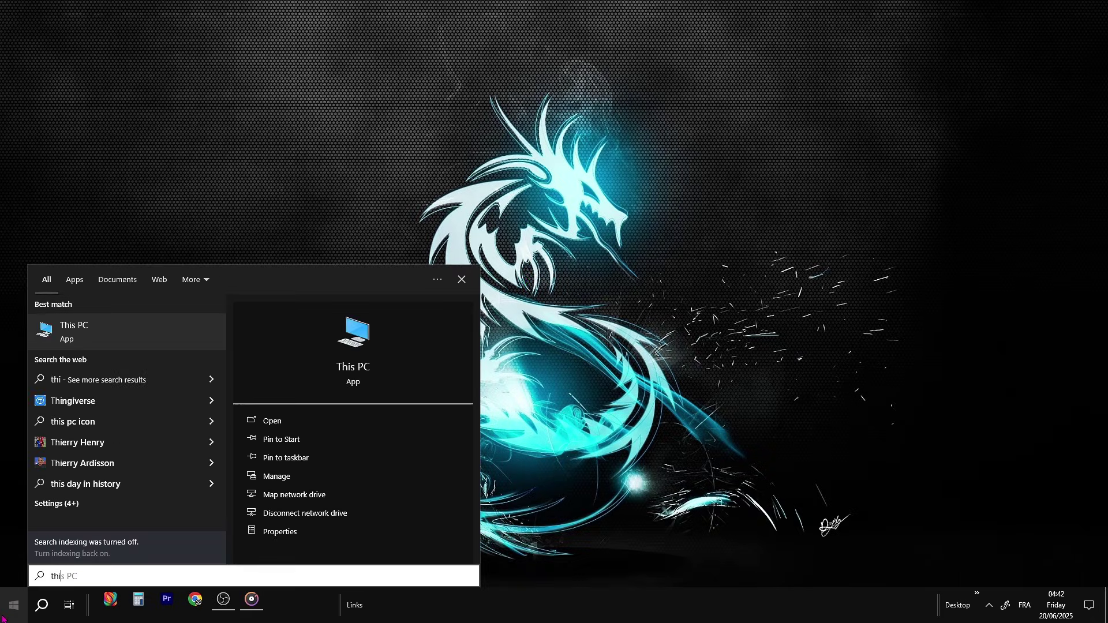
{"action": "left_click", "coordinate": [174, 328]}
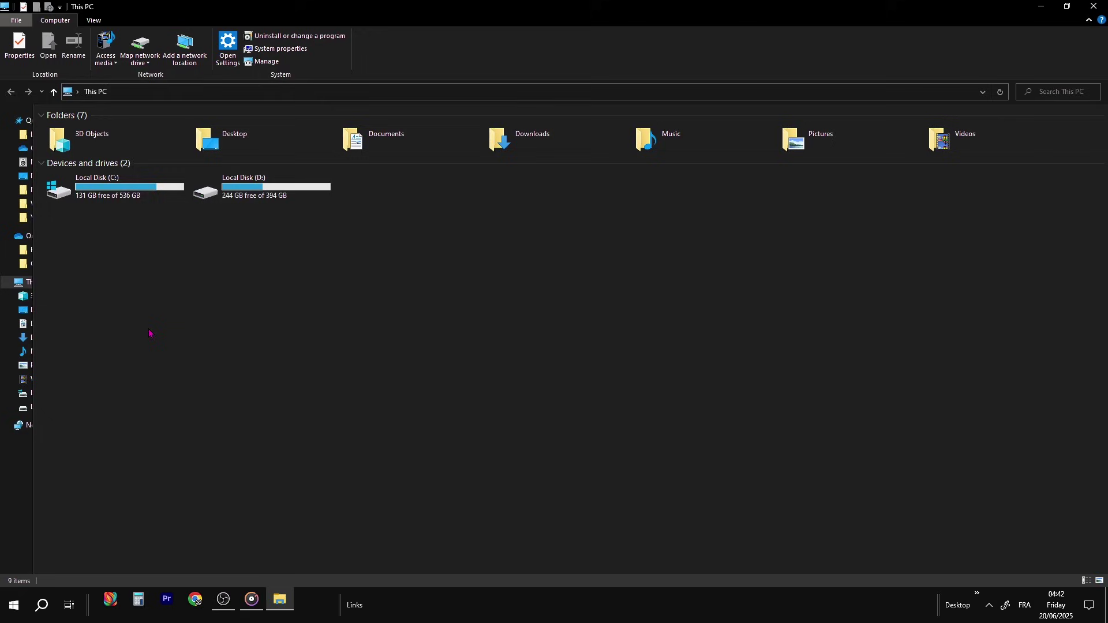
{"action": "left_click", "coordinate": [52, 187]}
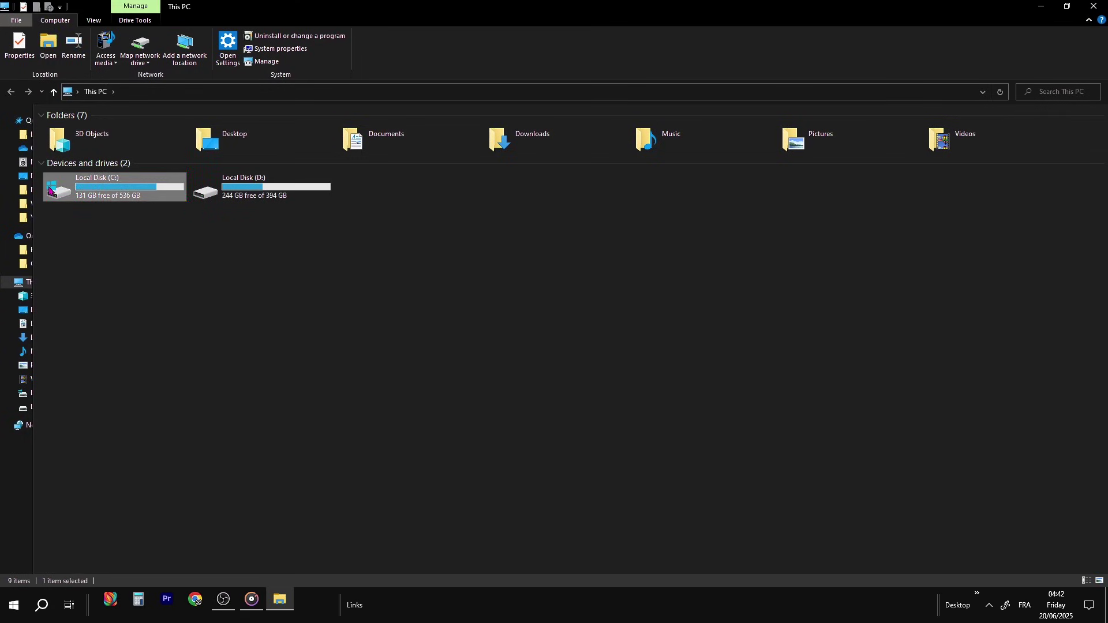
{"action": "right_click", "coordinate": [130, 191]}
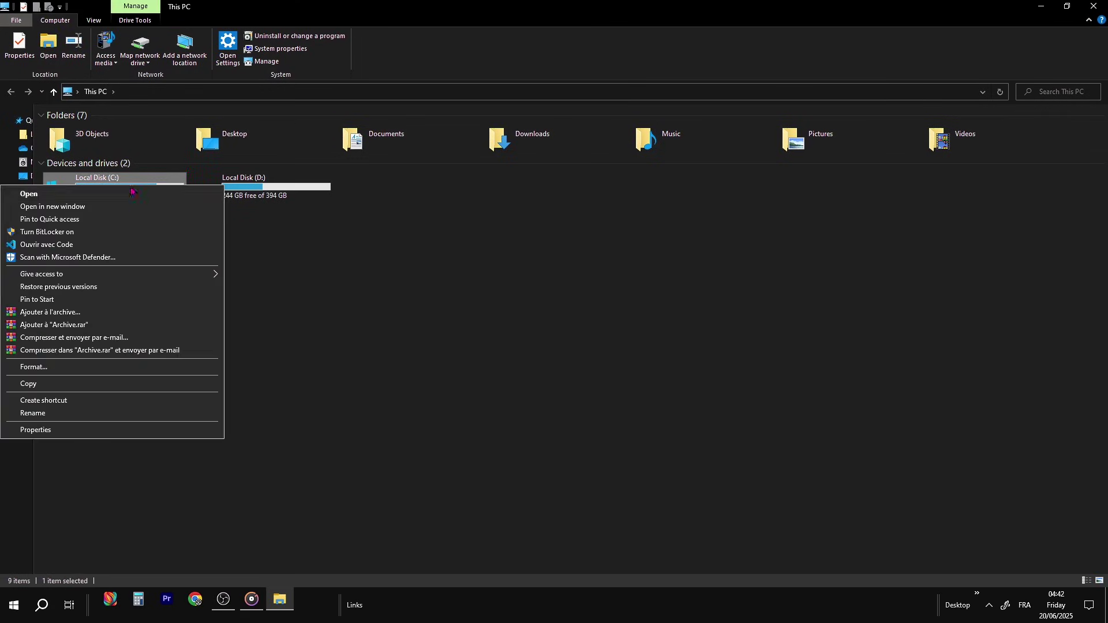
{"action": "left_click", "coordinate": [78, 433]}
{"action": "left_click_drag", "start_coordinate": [242, 193], "coordinate": [445, 176]}
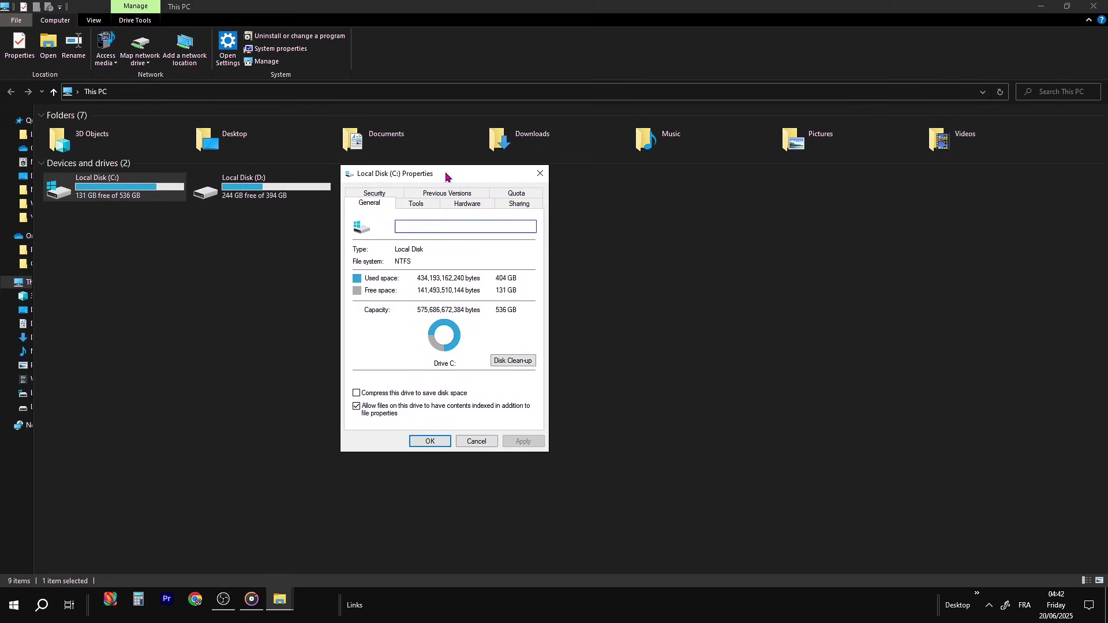
{"action": "left_click", "coordinate": [415, 205]}
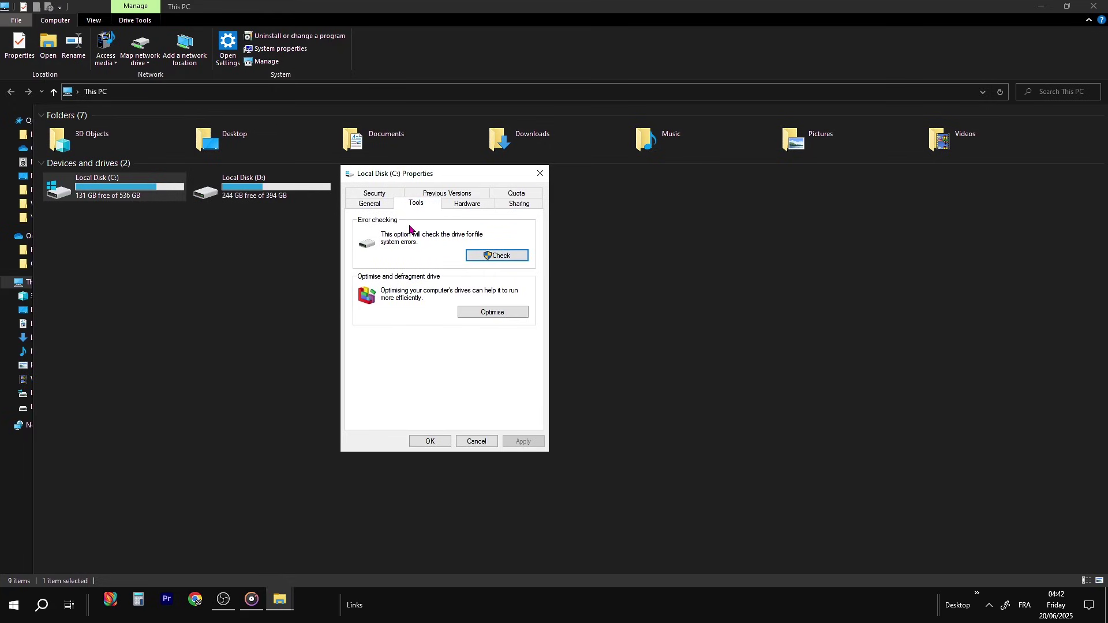
In Optimise Drives, untick Run on a schedule so drives are no longer optimised weekly.
{"action": "left_click", "coordinate": [488, 313]}
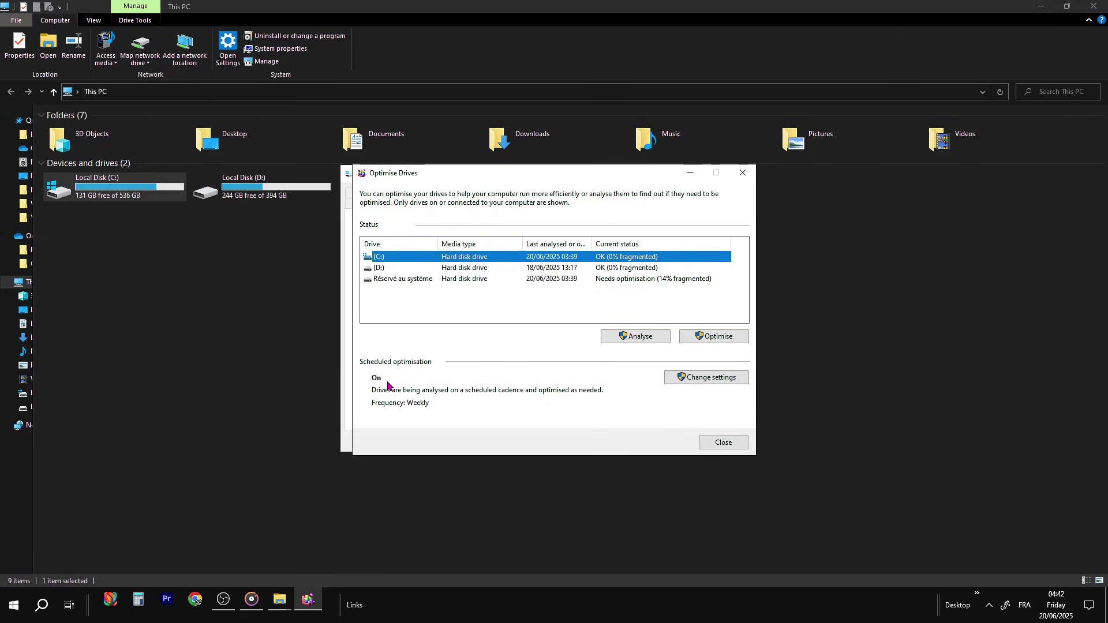
{"action": "left_click", "coordinate": [706, 379]}
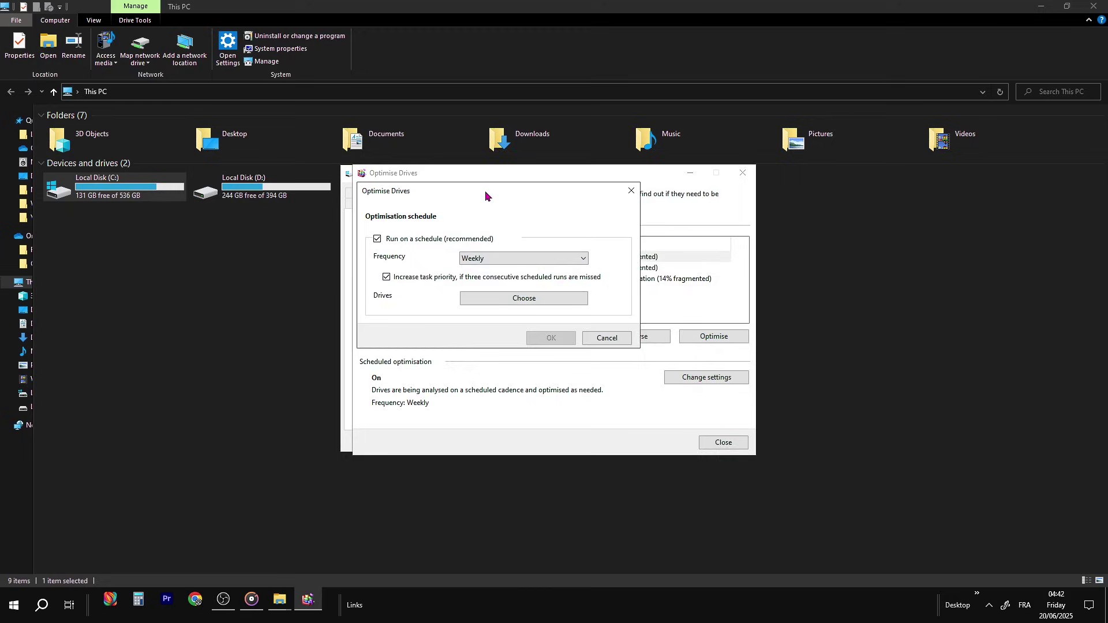
{"action": "left_click_drag", "start_coordinate": [485, 191], "coordinate": [542, 194]}
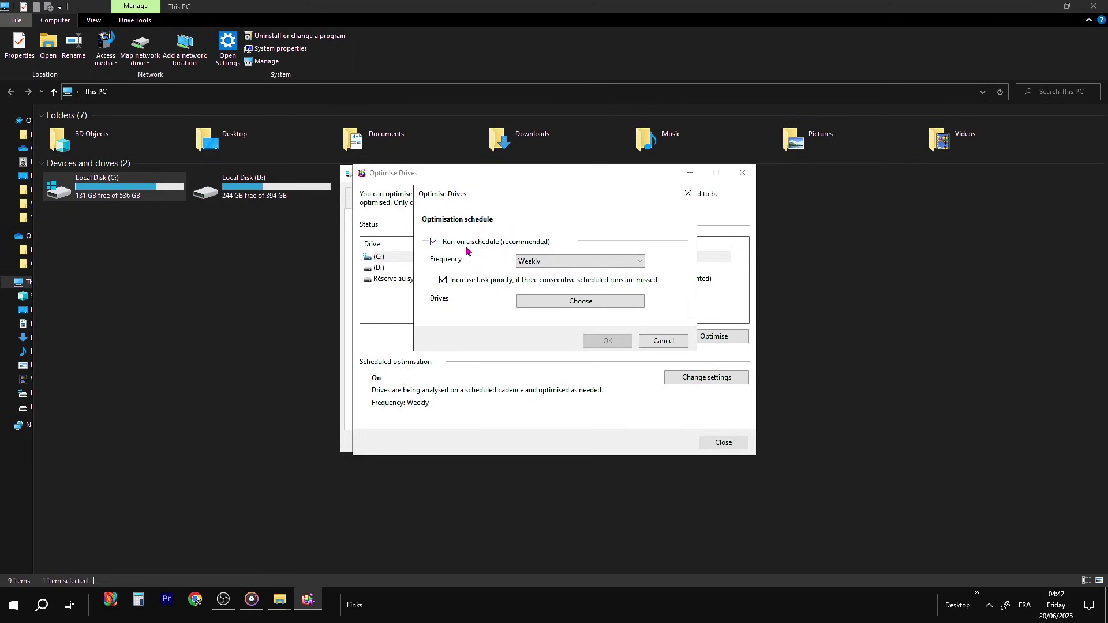
{"action": "left_click", "coordinate": [433, 243]}
{"action": "left_click", "coordinate": [606, 341]}
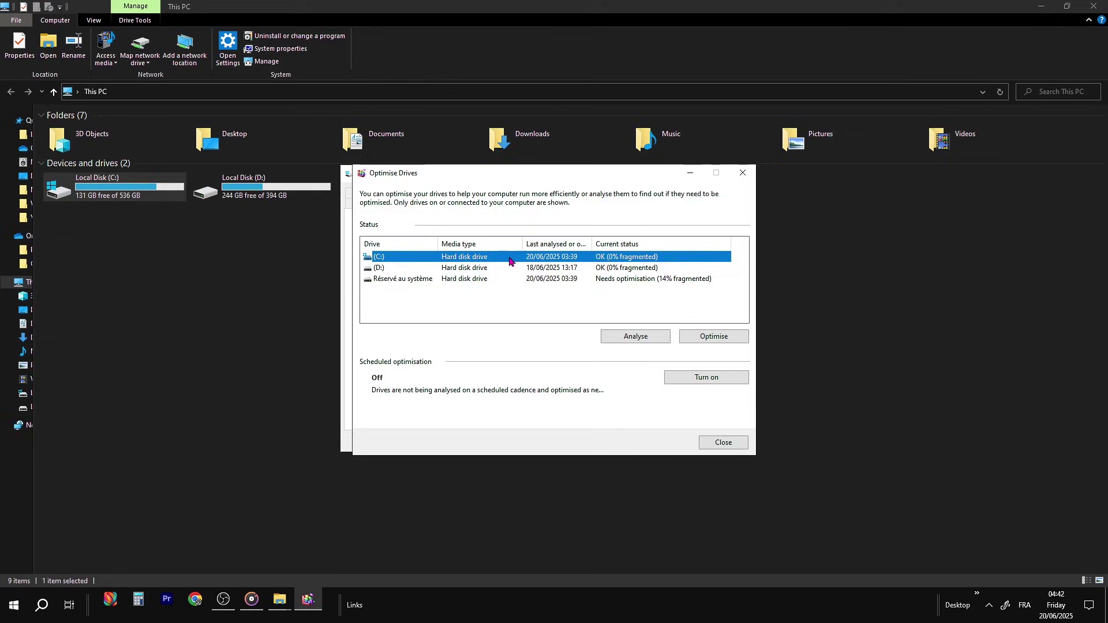
Analyse drive (C:) for fragmentation, then optimise it.
{"action": "left_click", "coordinate": [631, 341]}
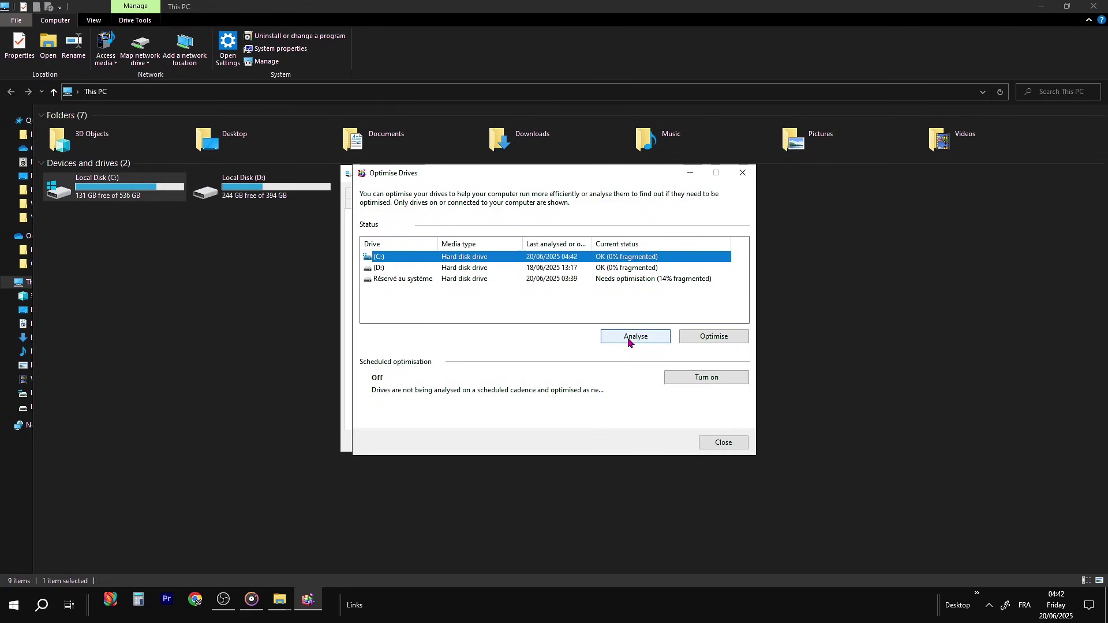
{"action": "left_click", "coordinate": [712, 341]}
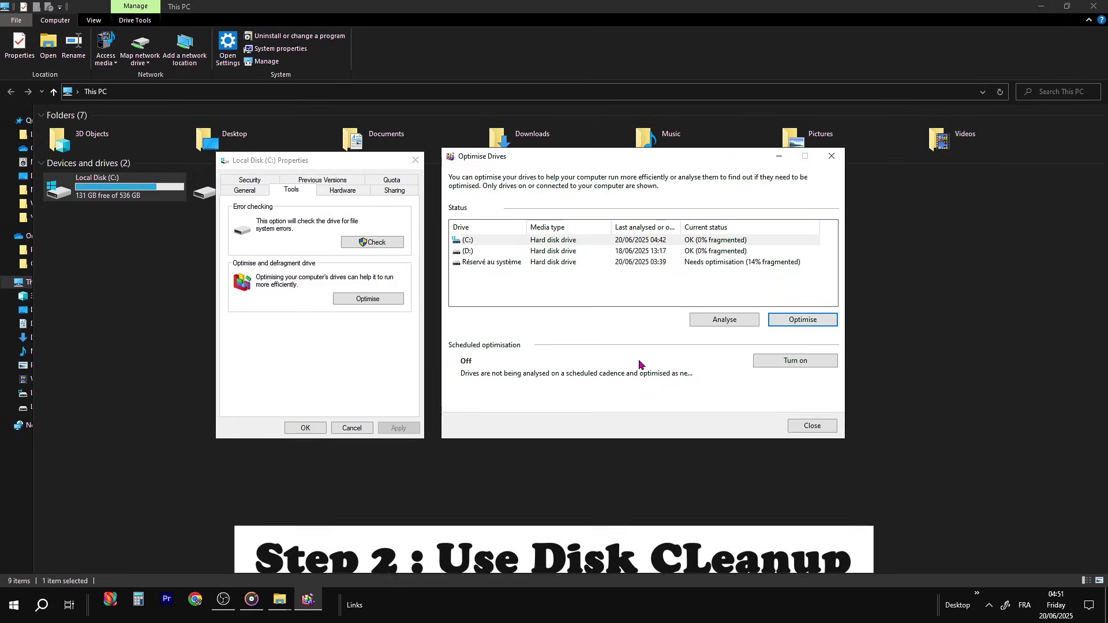
Close Optimise Drives and run Disk Clean-up on C: including system files.
{"action": "left_click", "coordinate": [800, 429]}
{"action": "left_click_drag", "start_coordinate": [340, 166], "coordinate": [542, 160]}
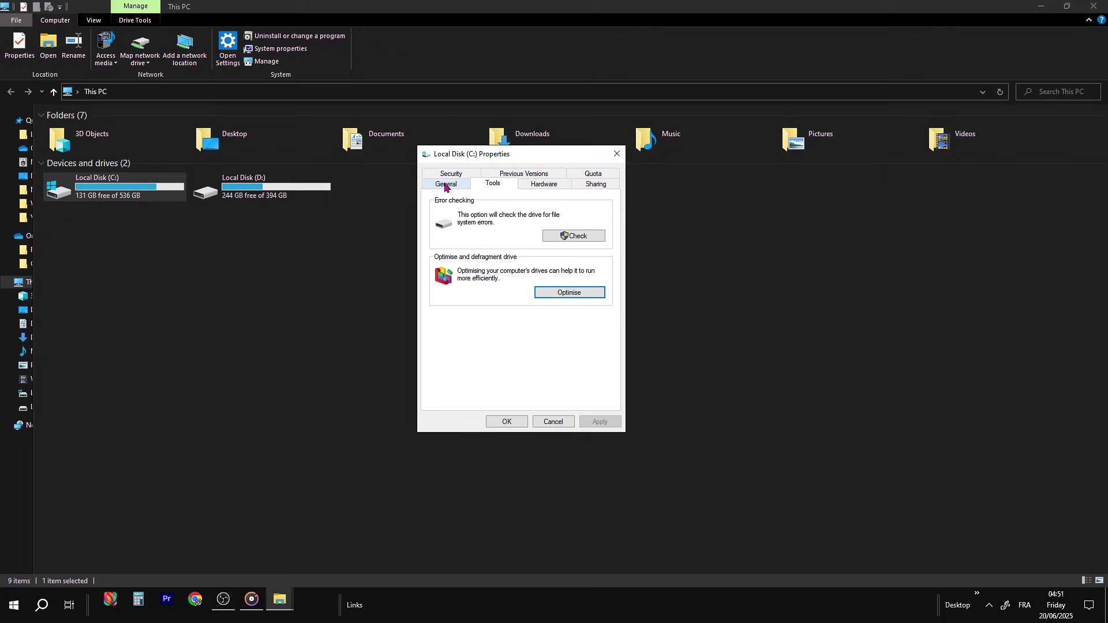
{"action": "left_click", "coordinate": [449, 186]}
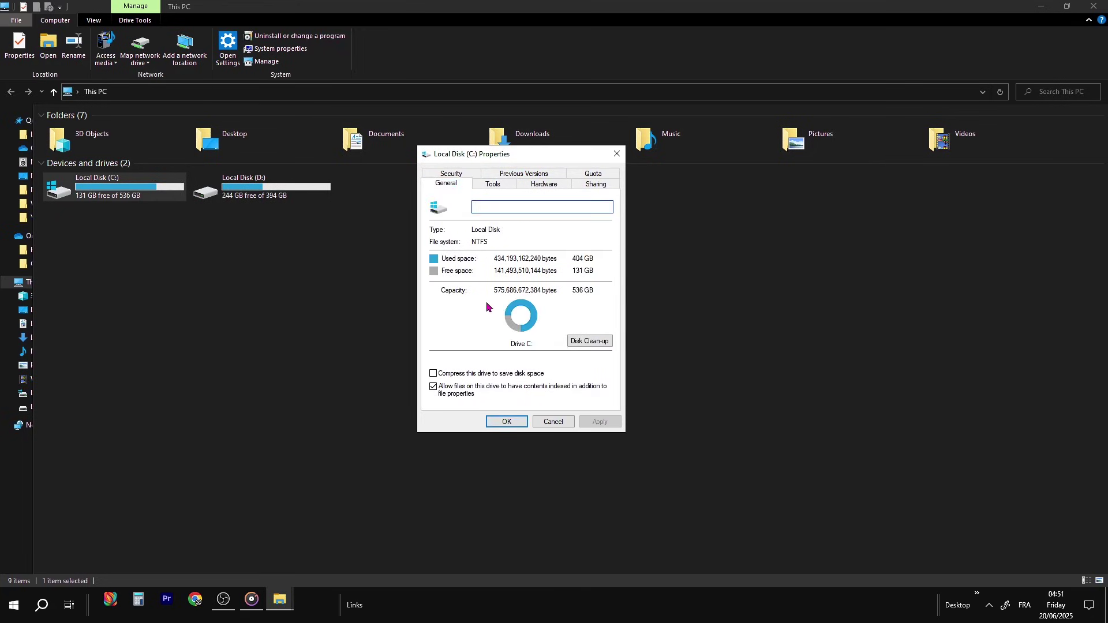
{"action": "left_click", "coordinate": [587, 344]}
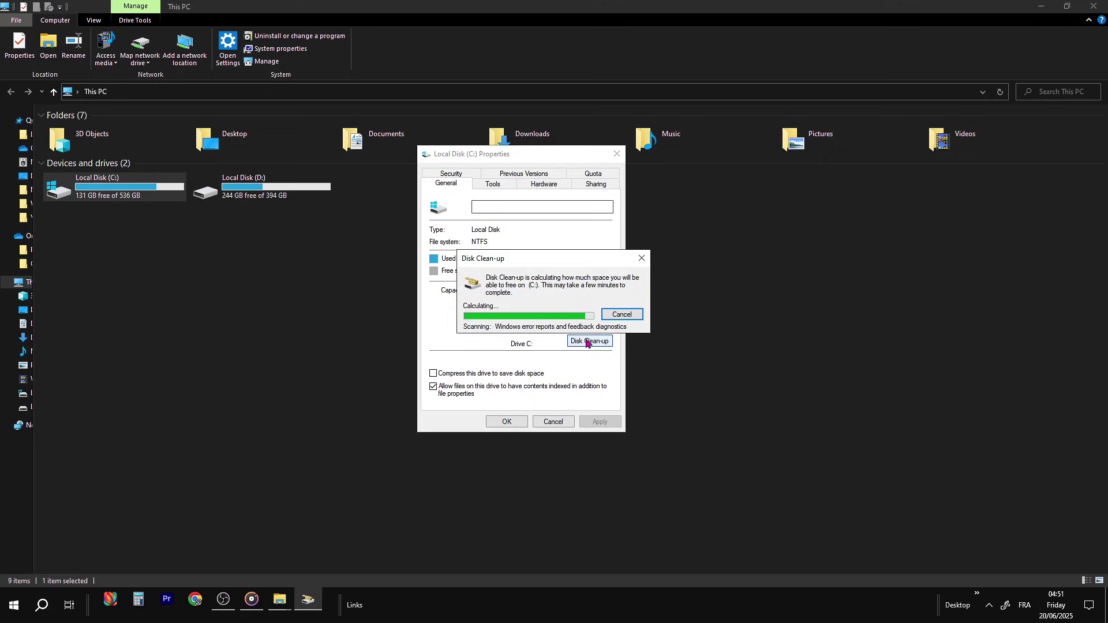
{"action": "left_click_drag", "start_coordinate": [219, 88], "coordinate": [650, 171]}
{"action": "left_click_drag", "start_coordinate": [483, 157], "coordinate": [251, 147]}
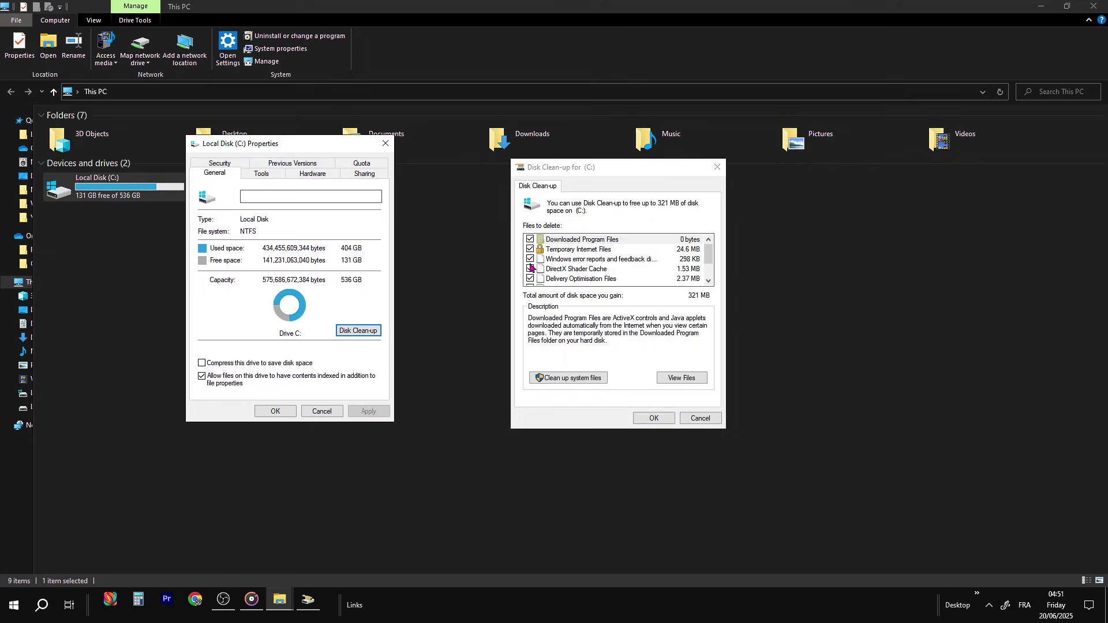
{"action": "scroll", "coordinate": [532, 269], "scroll_direction": "down", "scroll_amount": 1}
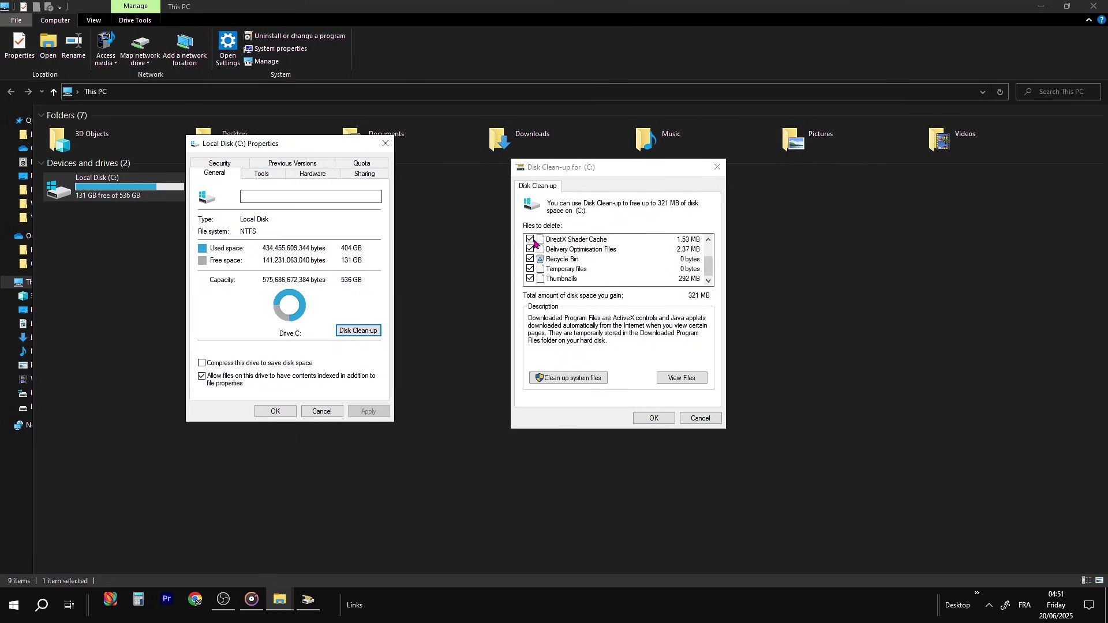
{"action": "scroll", "coordinate": [572, 269], "scroll_direction": "up", "scroll_amount": 1}
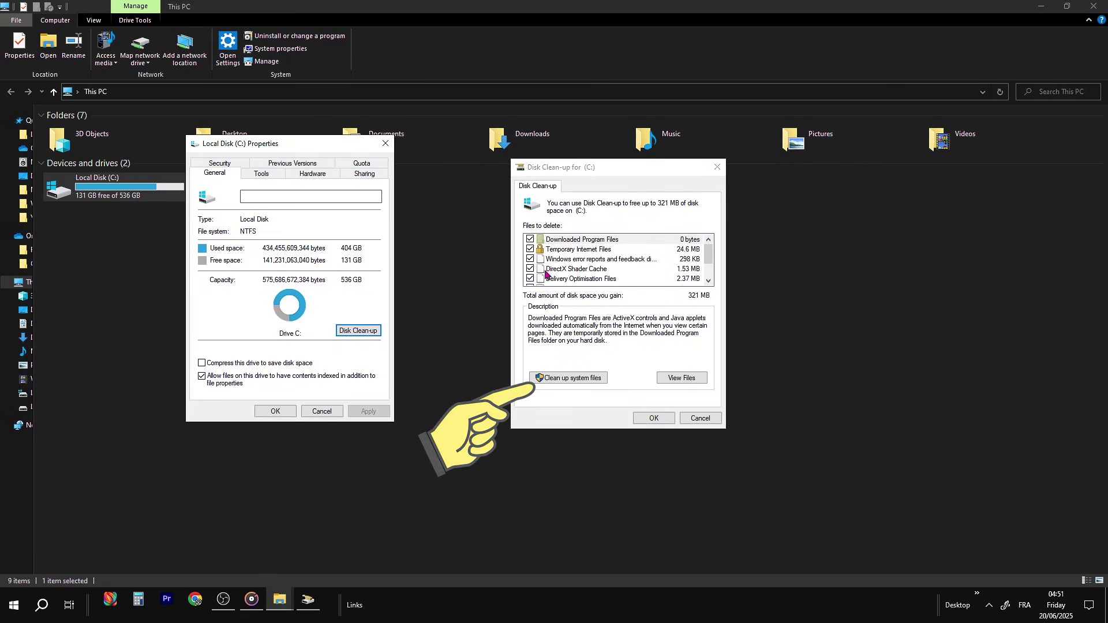
{"action": "left_click", "coordinate": [573, 382]}
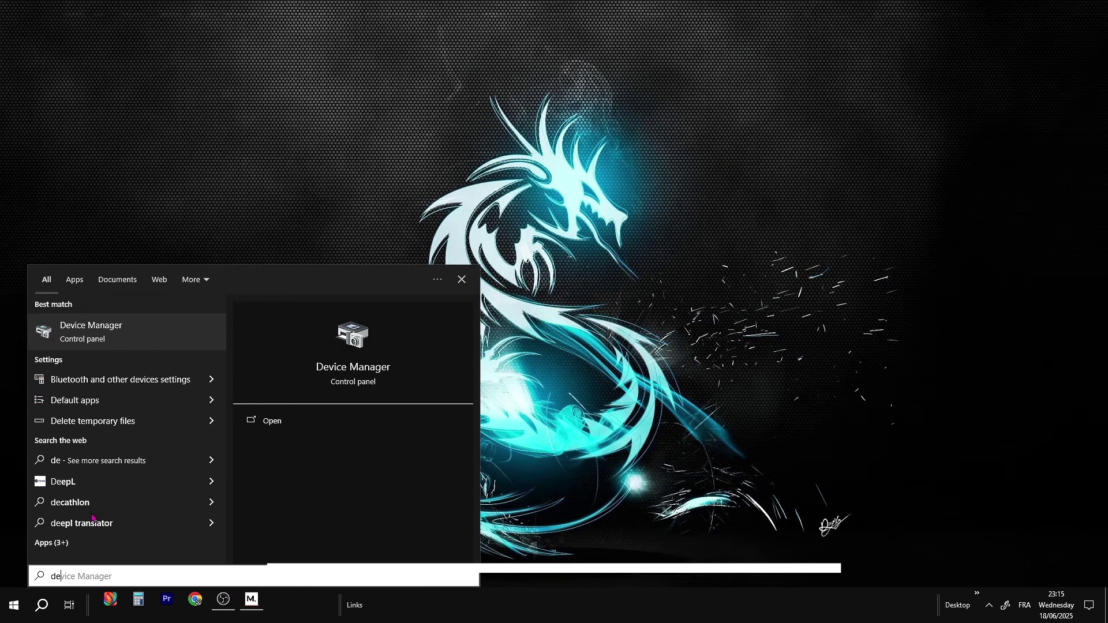
Open Device Manager and search automatically for an Intel SATA AHCI Controller driver update.
{"action": "type", "text": "vice ma"}
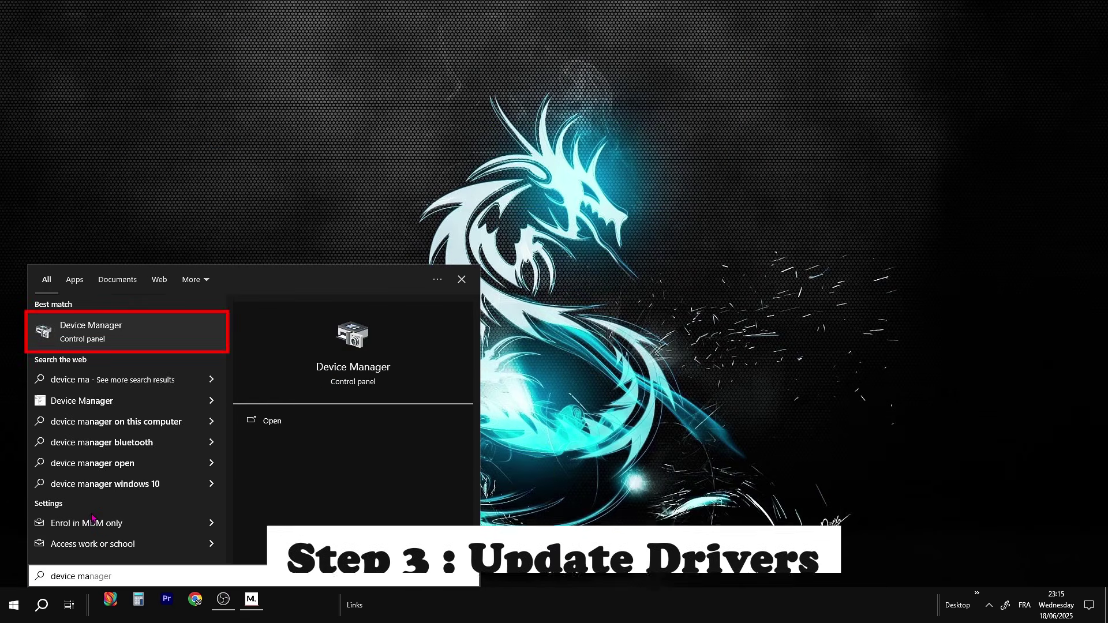
{"action": "left_click", "coordinate": [142, 339]}
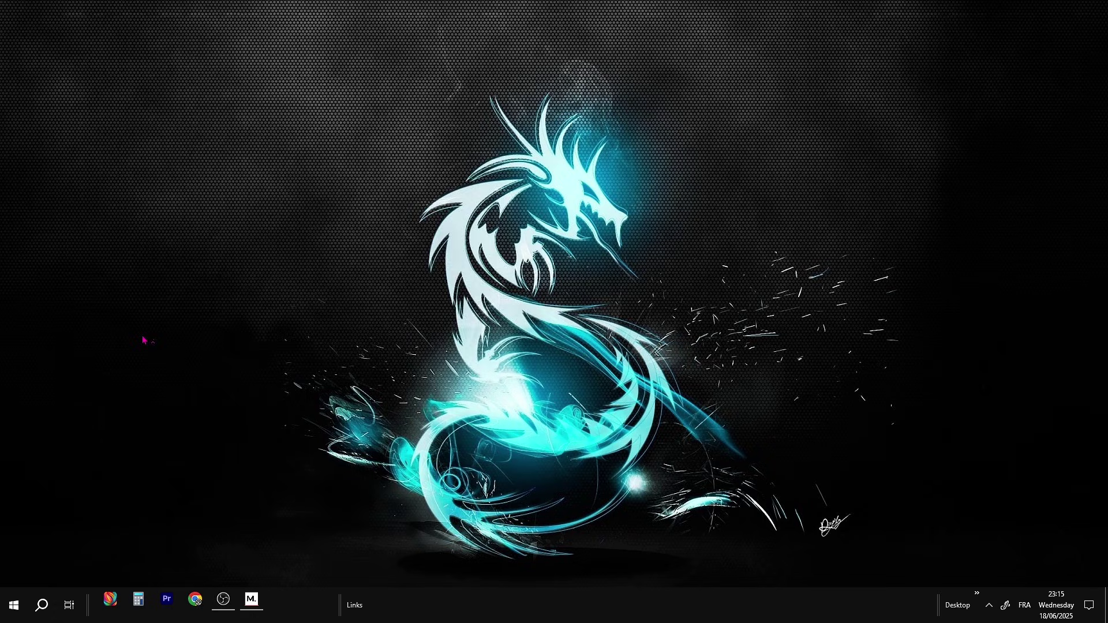
{"action": "left_click_drag", "start_coordinate": [307, 41], "coordinate": [639, 105]}
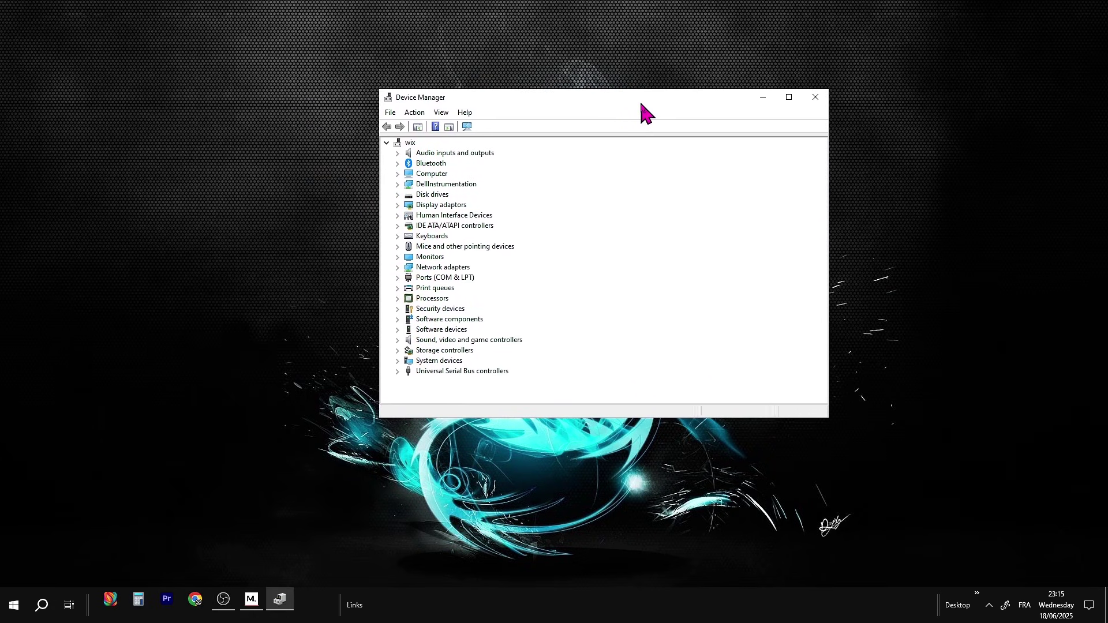
{"action": "left_click", "coordinate": [432, 228]}
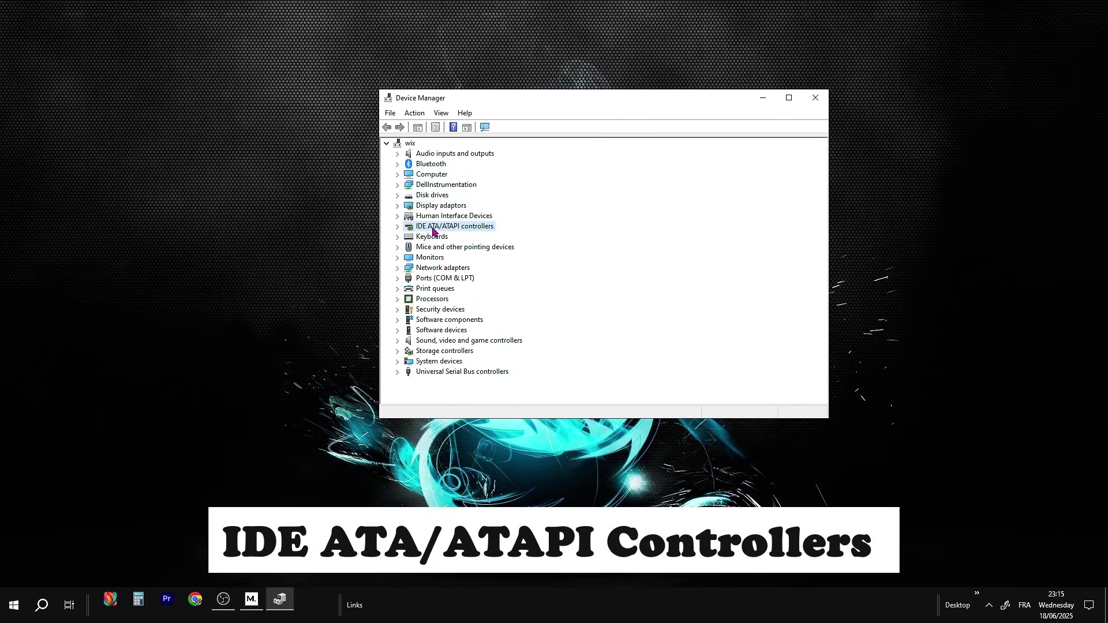
{"action": "left_click", "coordinate": [398, 226]}
{"action": "left_click", "coordinate": [483, 238]}
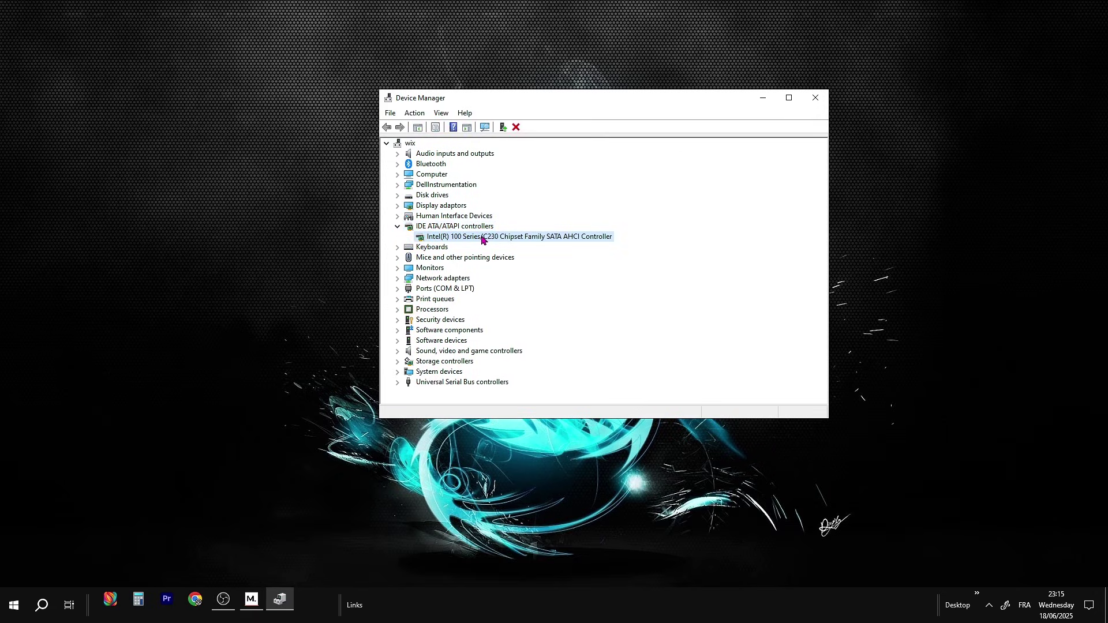
{"action": "right_click", "coordinate": [483, 240]}
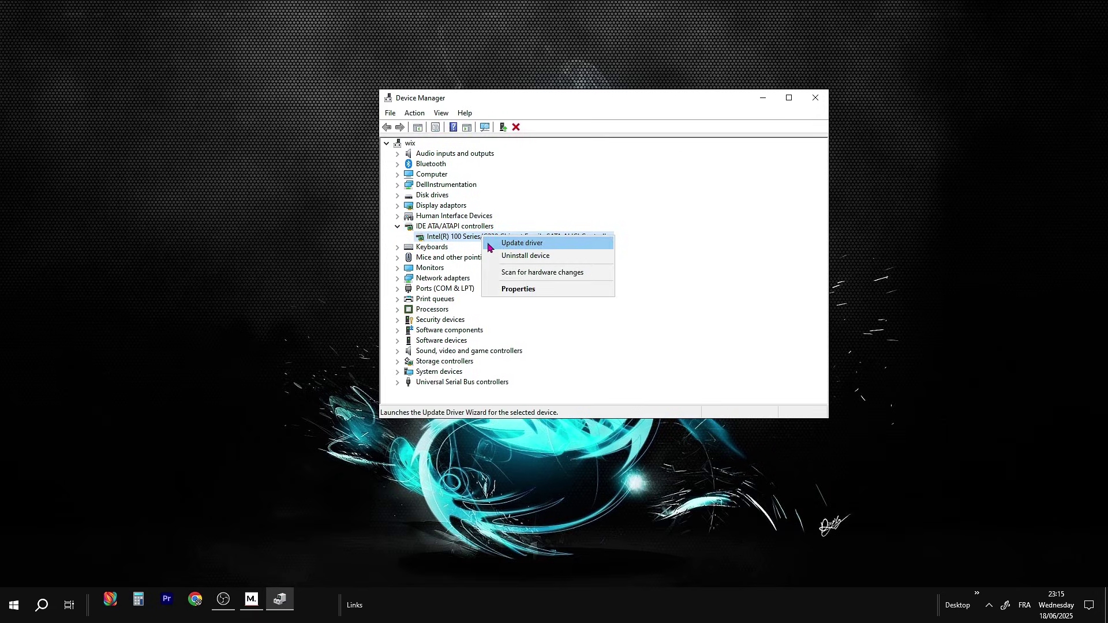
{"action": "left_click", "coordinate": [544, 244]}
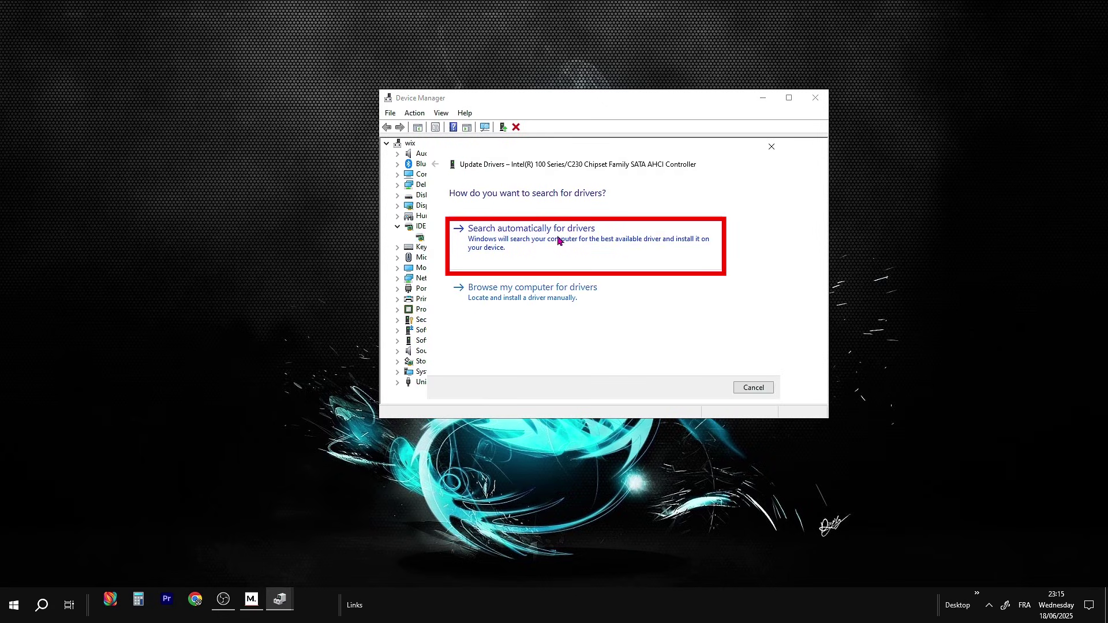
{"action": "left_click_drag", "start_coordinate": [558, 156], "coordinate": [592, 148]}
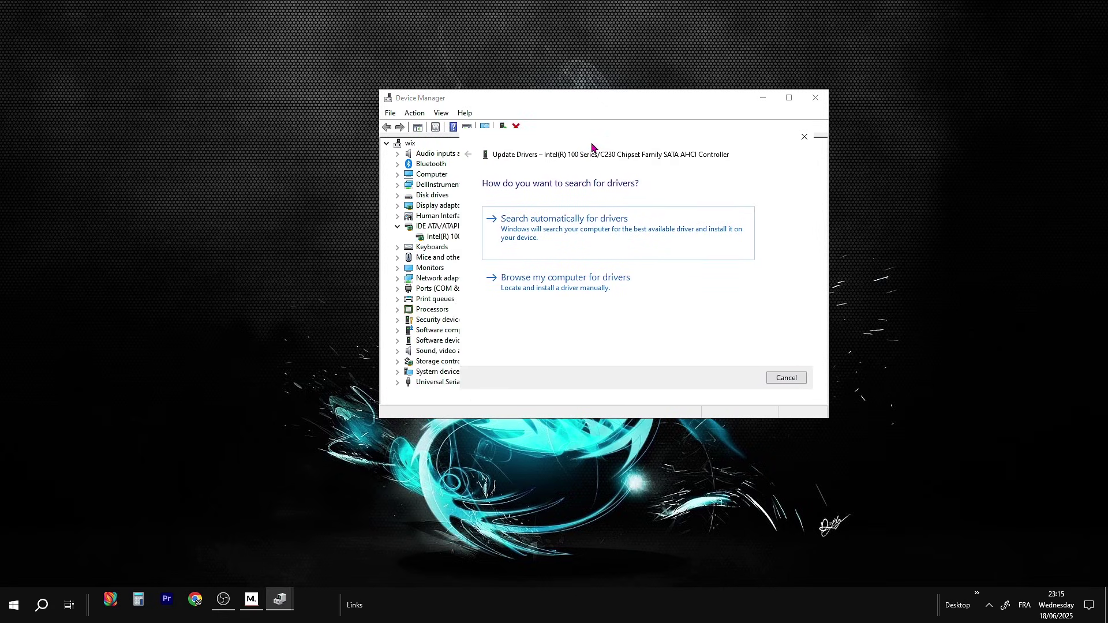
{"action": "left_click", "coordinate": [570, 232]}
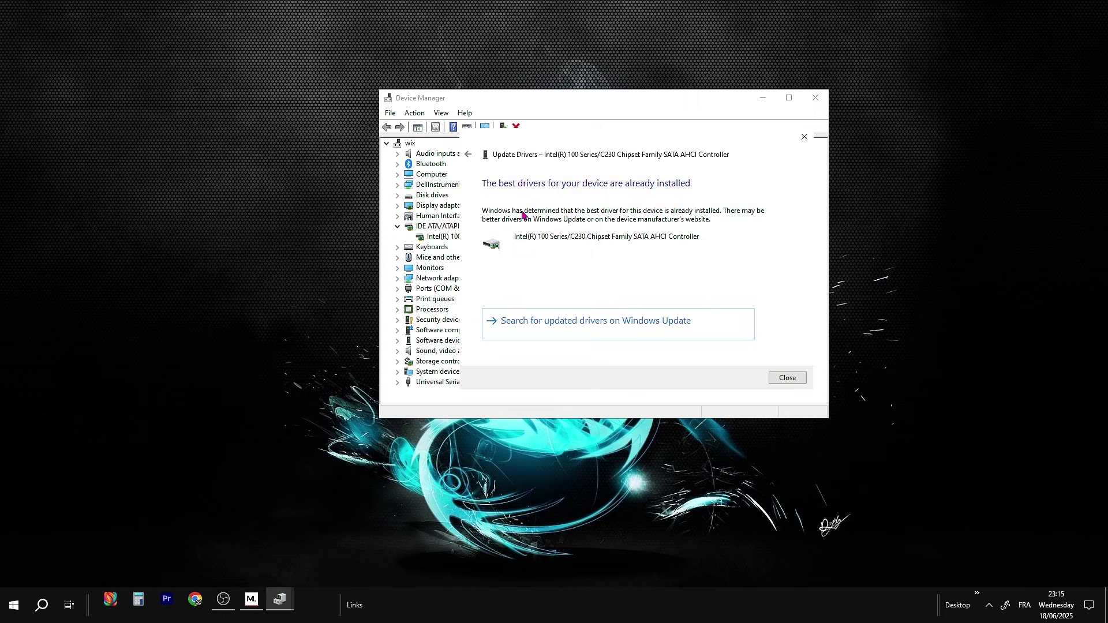
Check the Microsoft Storage Spaces Controller driver for updates, then close Device Manager.
{"action": "left_click", "coordinate": [786, 378]}
{"action": "left_click", "coordinate": [398, 363]}
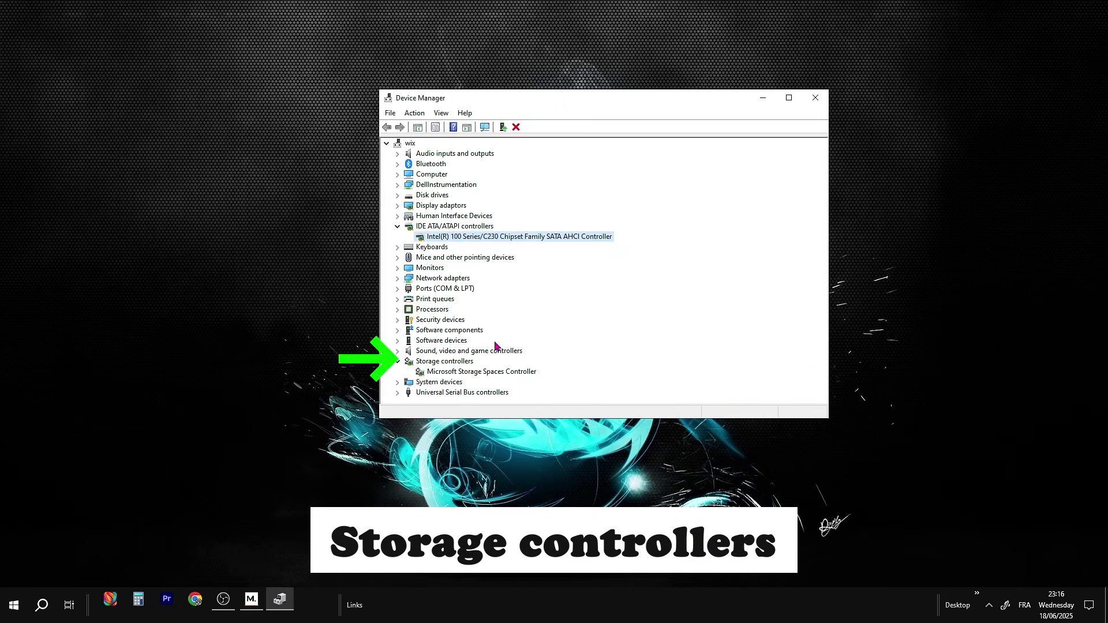
{"action": "left_click", "coordinate": [470, 373]}
{"action": "right_click", "coordinate": [472, 374]}
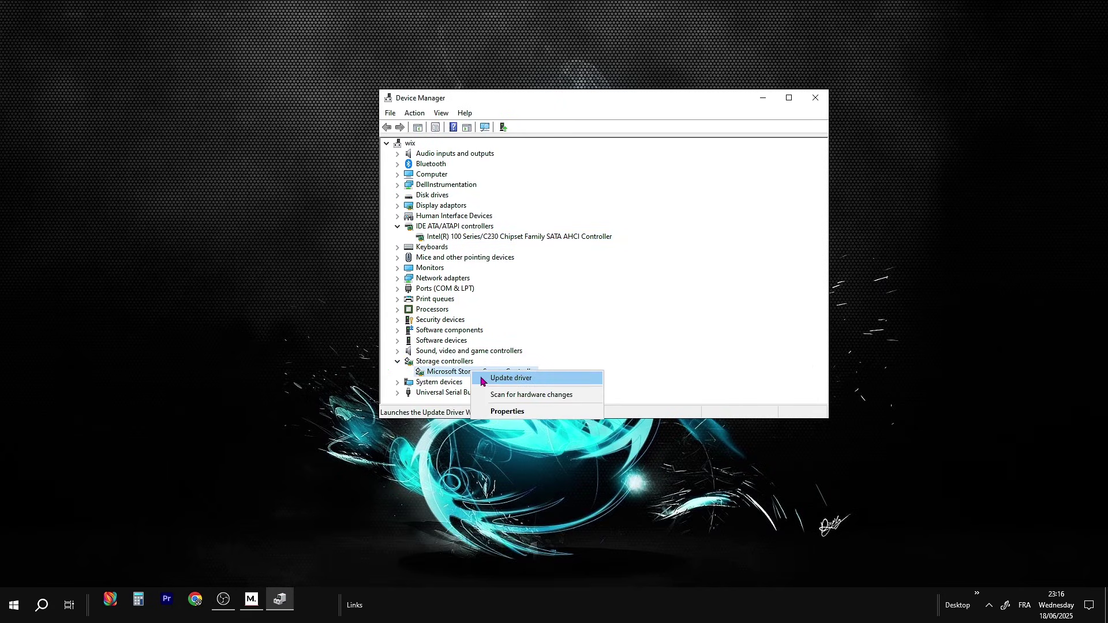
{"action": "left_click", "coordinate": [521, 379]}
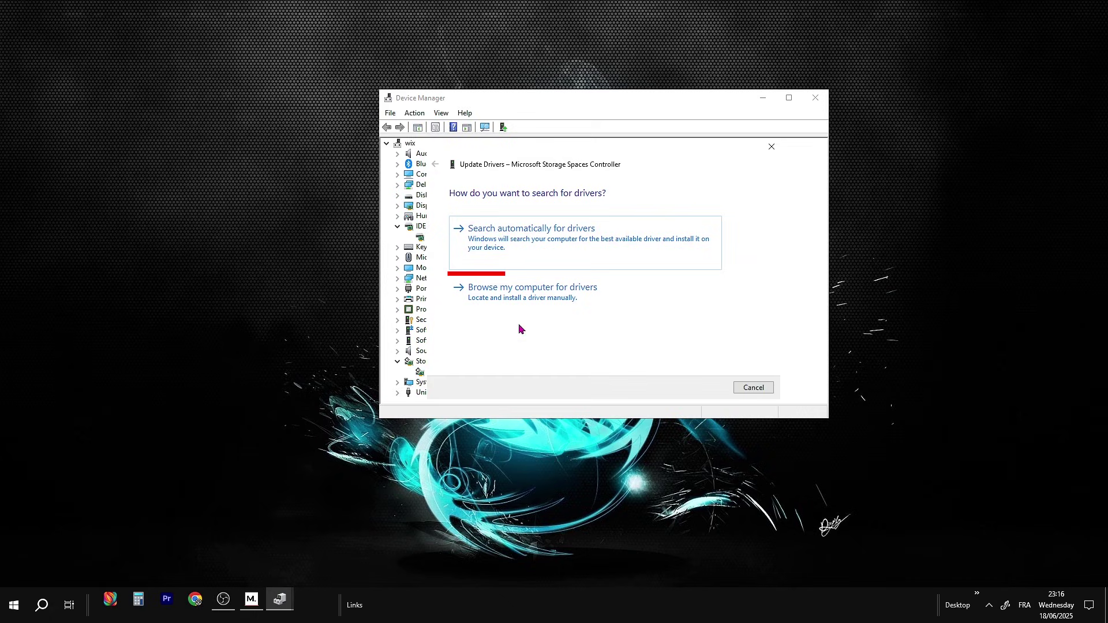
{"action": "left_click", "coordinate": [540, 242]}
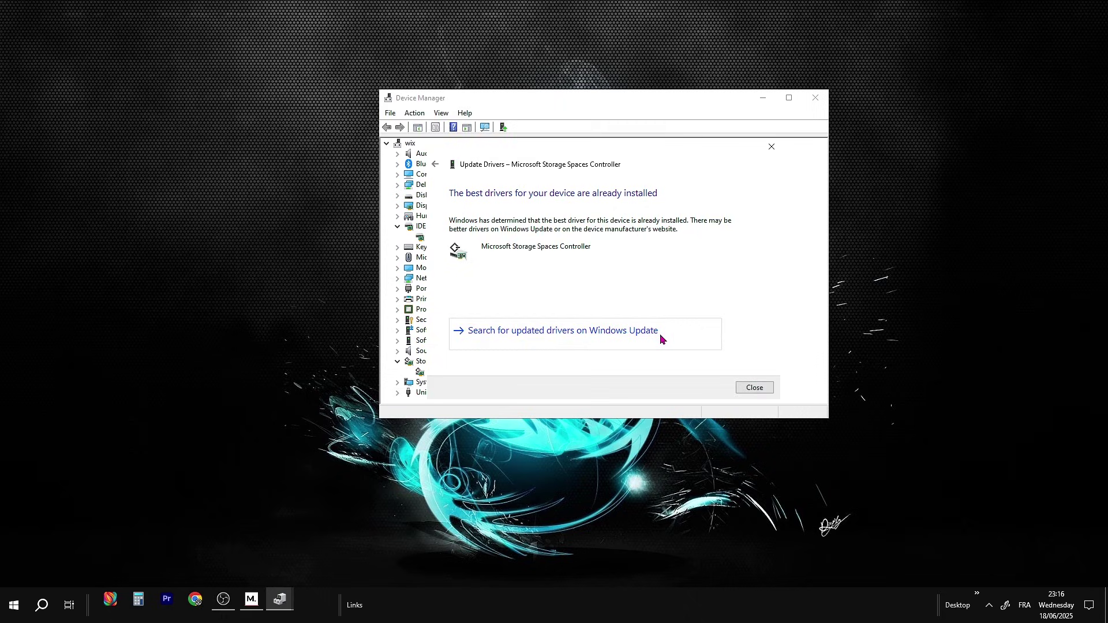
{"action": "left_click", "coordinate": [752, 387]}
{"action": "left_click", "coordinate": [816, 98]}
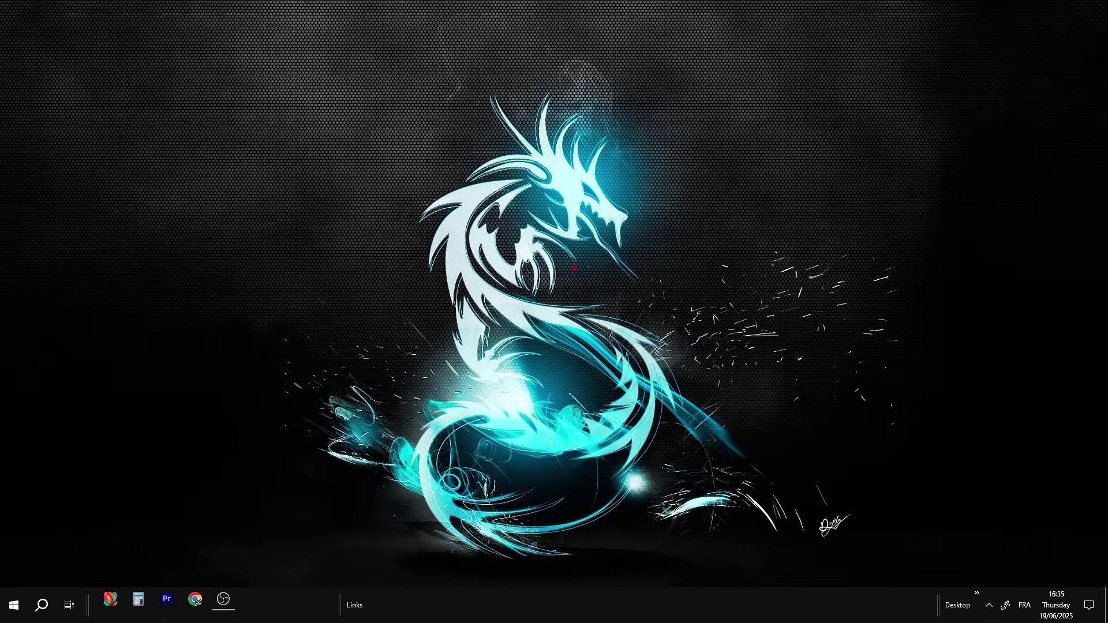
Search for 'service' and open the Services app.
{"action": "left_click", "coordinate": [7, 609]}
{"action": "type", "text": "service"}
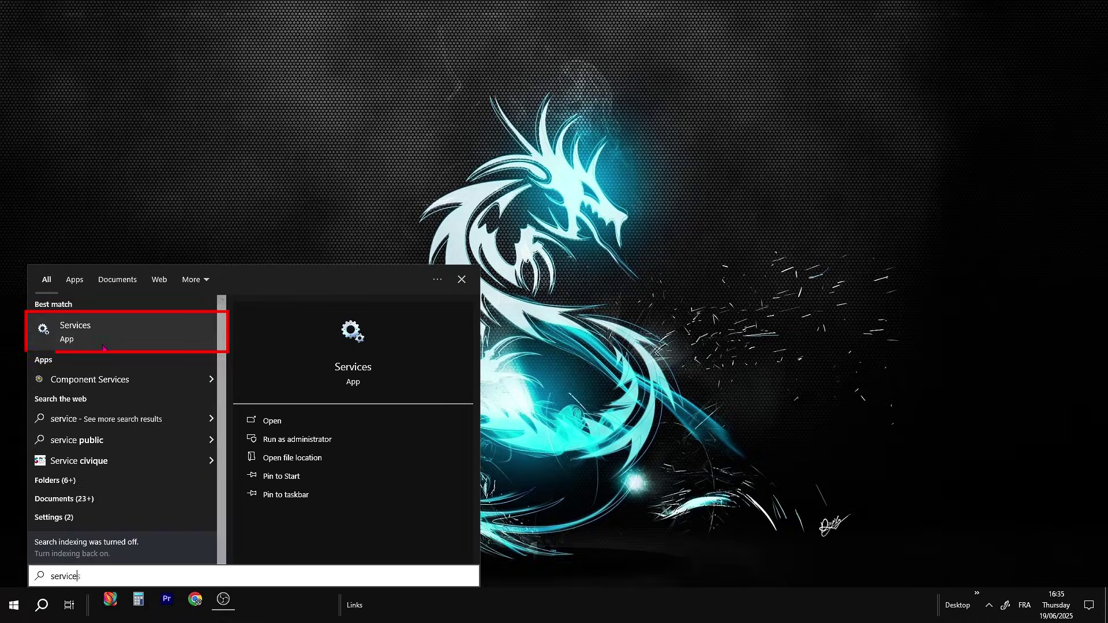
{"action": "left_click", "coordinate": [149, 346]}
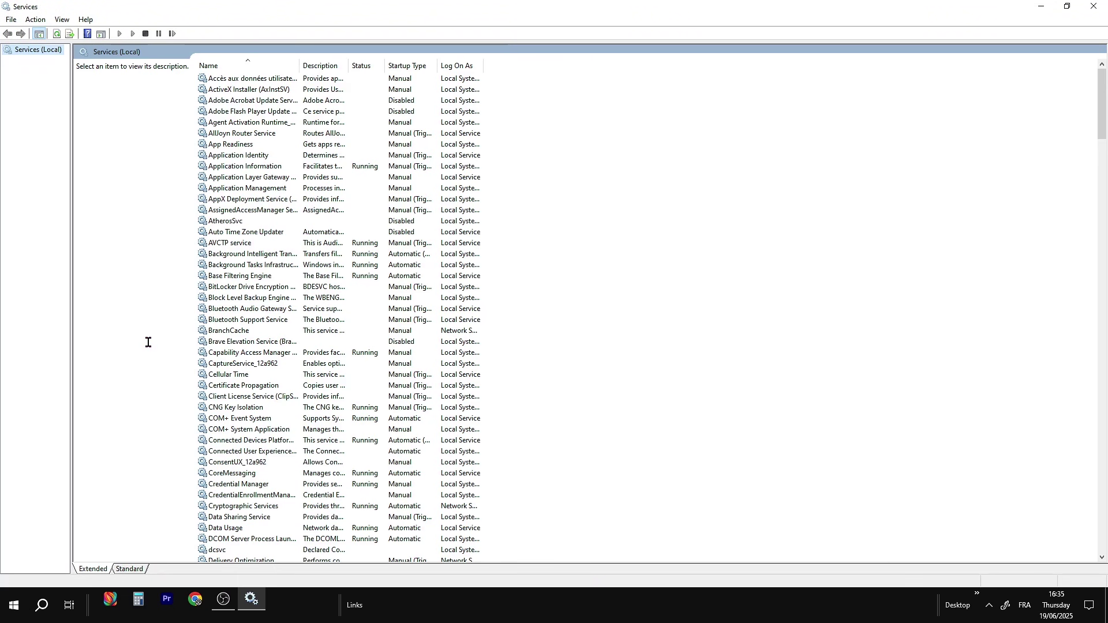
Set Connected User Experiences and Telemetry's startup type to Disabled and apply.
{"action": "scroll", "coordinate": [510, 242], "scroll_direction": "down", "scroll_amount": 3}
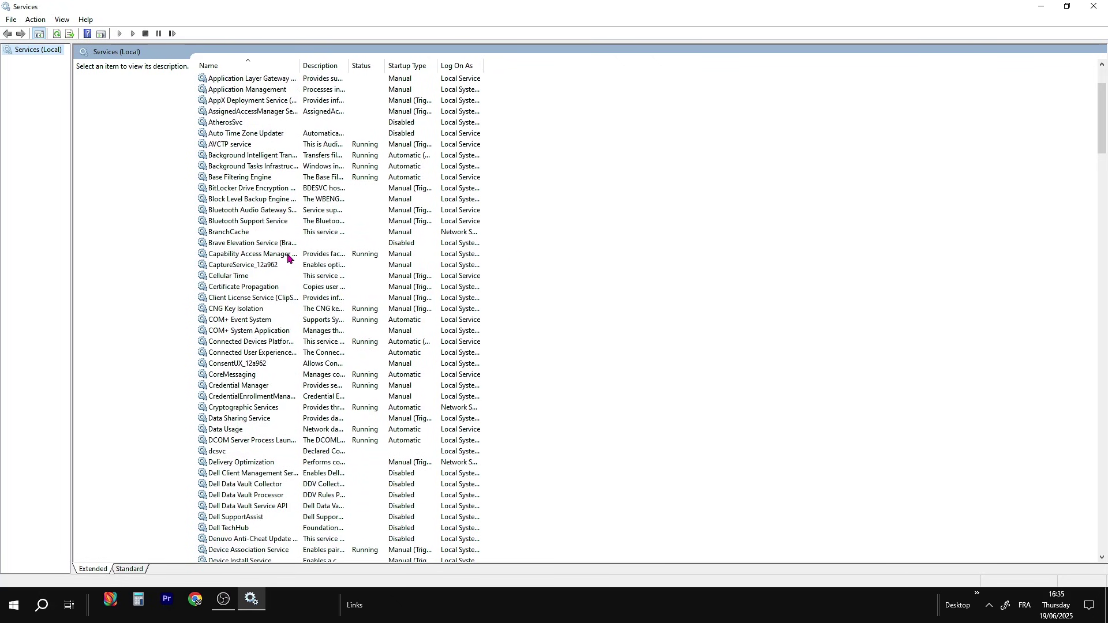
{"action": "left_click", "coordinate": [286, 353]}
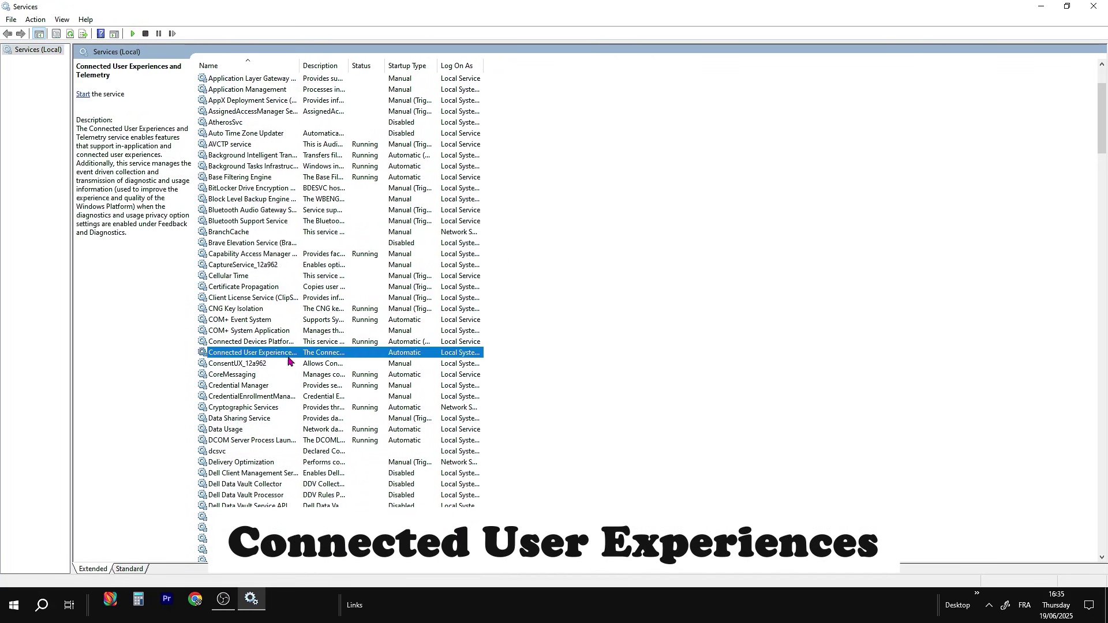
{"action": "right_click", "coordinate": [287, 358]}
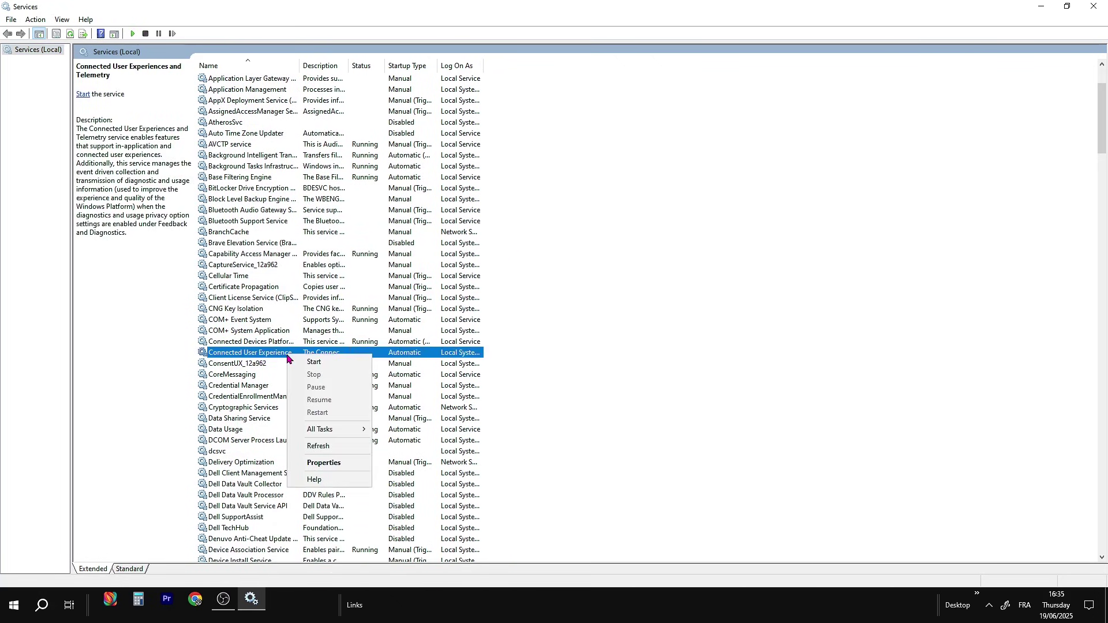
{"action": "left_click", "coordinate": [336, 468]}
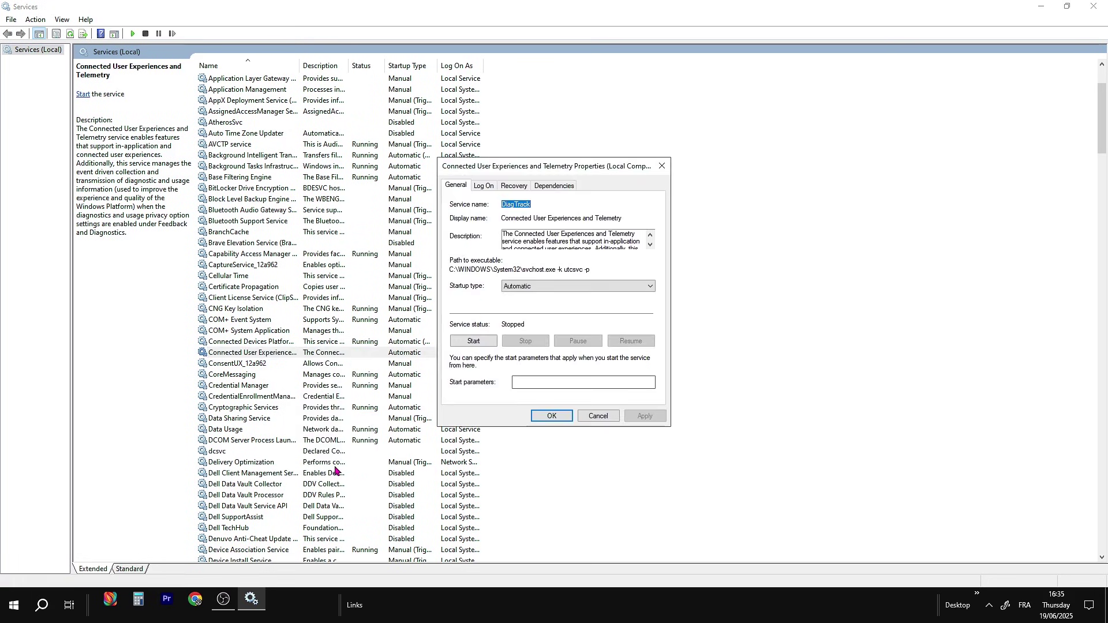
{"action": "left_click", "coordinate": [619, 287]}
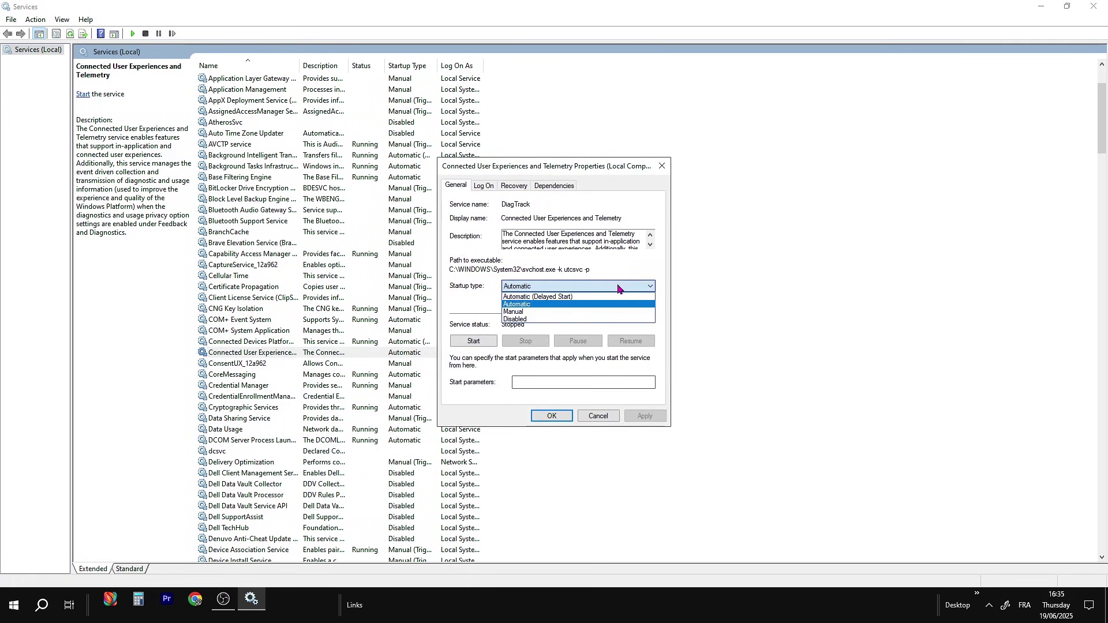
{"action": "left_click", "coordinate": [538, 319]}
{"action": "left_click", "coordinate": [644, 416]}
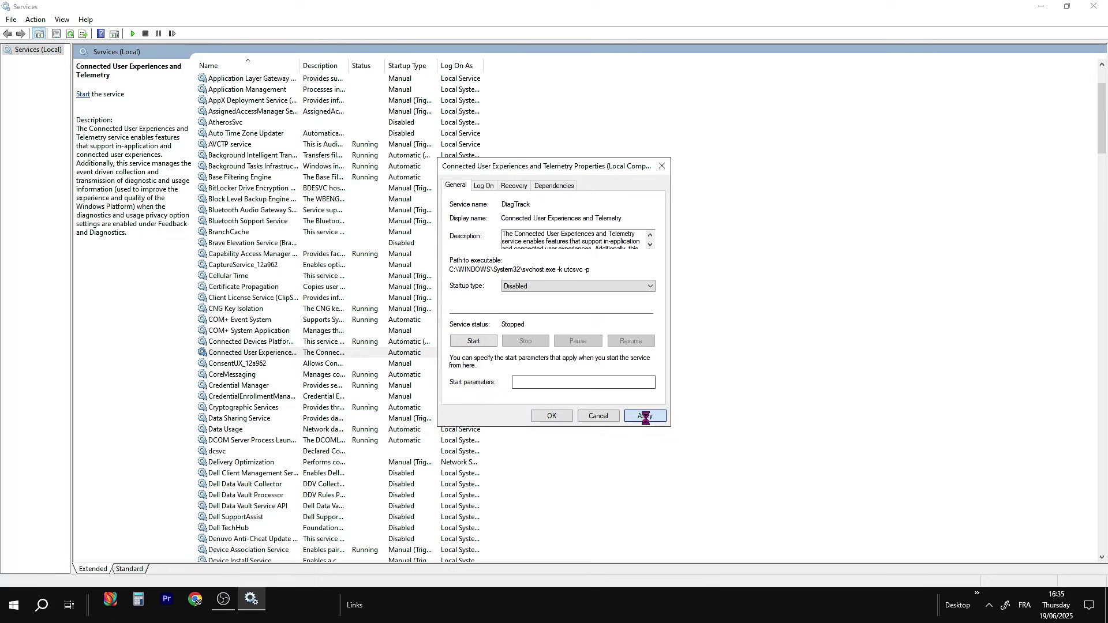
{"action": "left_click", "coordinate": [555, 417]}
{"action": "scroll", "coordinate": [577, 350], "scroll_direction": "down", "scroll_amount": 14}
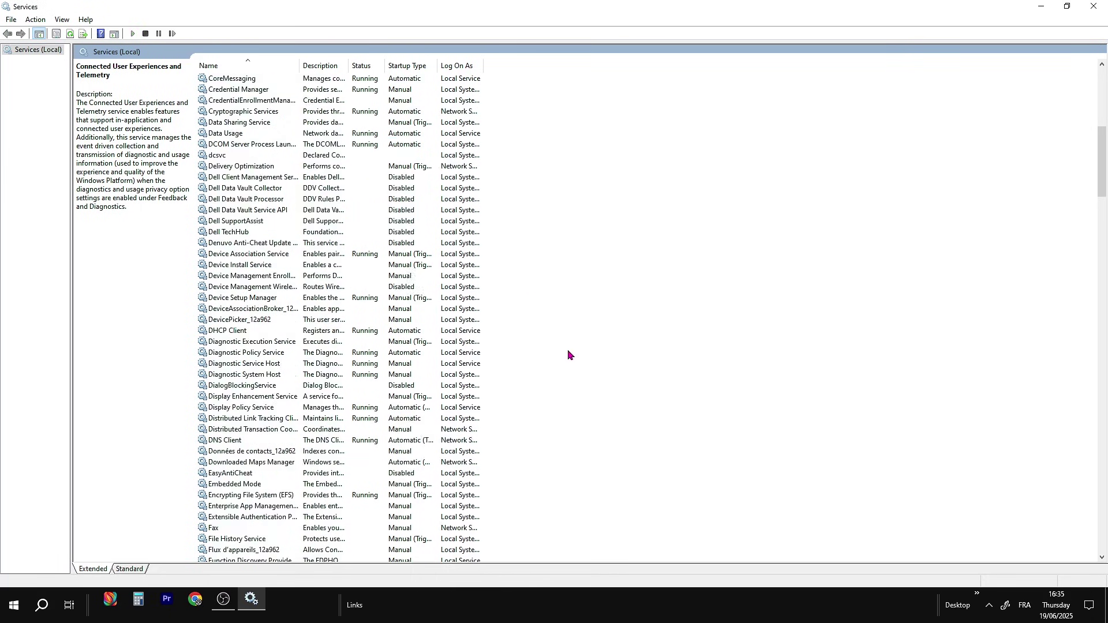
{"action": "scroll", "coordinate": [566, 353], "scroll_direction": "down", "scroll_amount": 13}
{"action": "scroll", "coordinate": [558, 345], "scroll_direction": "up", "scroll_amount": 6}
Jump to SysMain in the list and change its startup type to Disabled, applying it.
{"action": "key", "text": "s"}
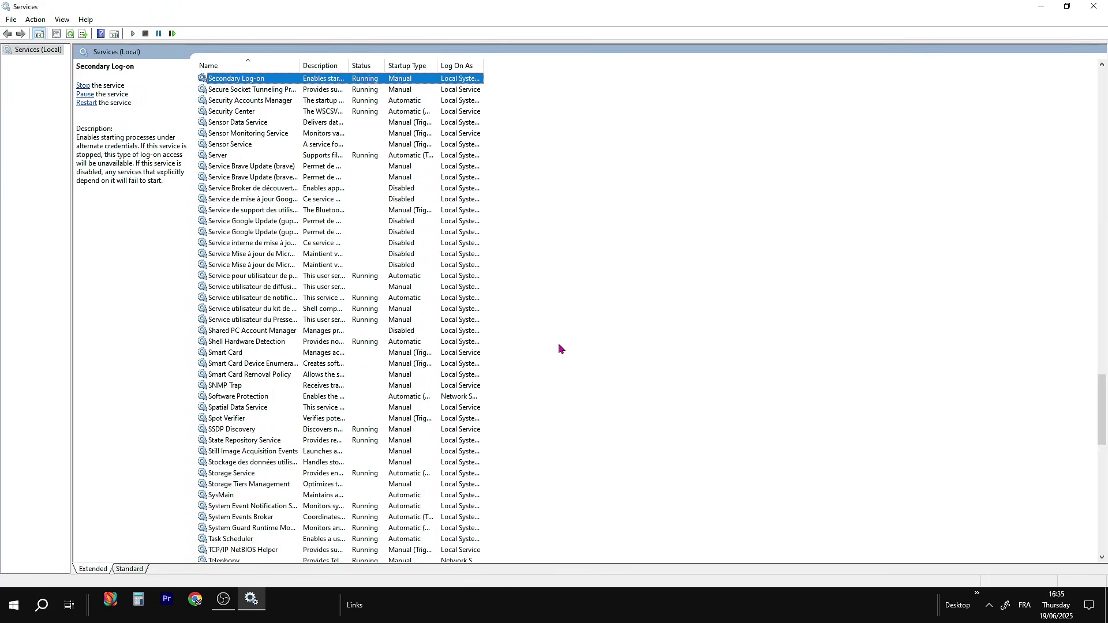
{"action": "key", "text": "s"}
{"action": "key", "text": "s"}
{"action": "key", "text": "s"}
{"action": "key", "text": "s"}
{"action": "key", "text": "s"}
{"action": "key", "text": "s"}
{"action": "key", "text": "s"}
{"action": "key", "text": "s"}
{"action": "key", "text": "s"}
{"action": "key", "text": "s"}
{"action": "key", "text": "s"}
{"action": "key", "text": "s"}
{"action": "key", "text": "s"}
{"action": "key", "text": "s"}
{"action": "key", "text": "s"}
{"action": "key", "text": "s"}
{"action": "key", "text": "s"}
{"action": "key", "text": "s"}
{"action": "key", "text": "s"}
{"action": "key", "text": "s"}
{"action": "key", "text": "s"}
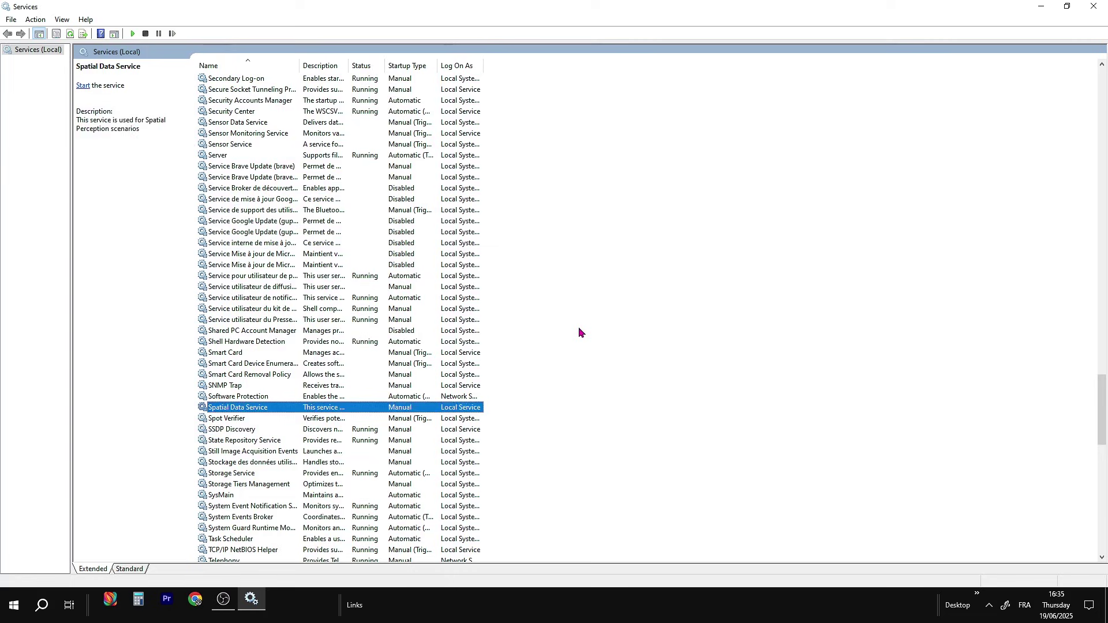
{"action": "scroll", "coordinate": [560, 340], "scroll_direction": "down", "scroll_amount": 3}
{"action": "left_click", "coordinate": [238, 395]}
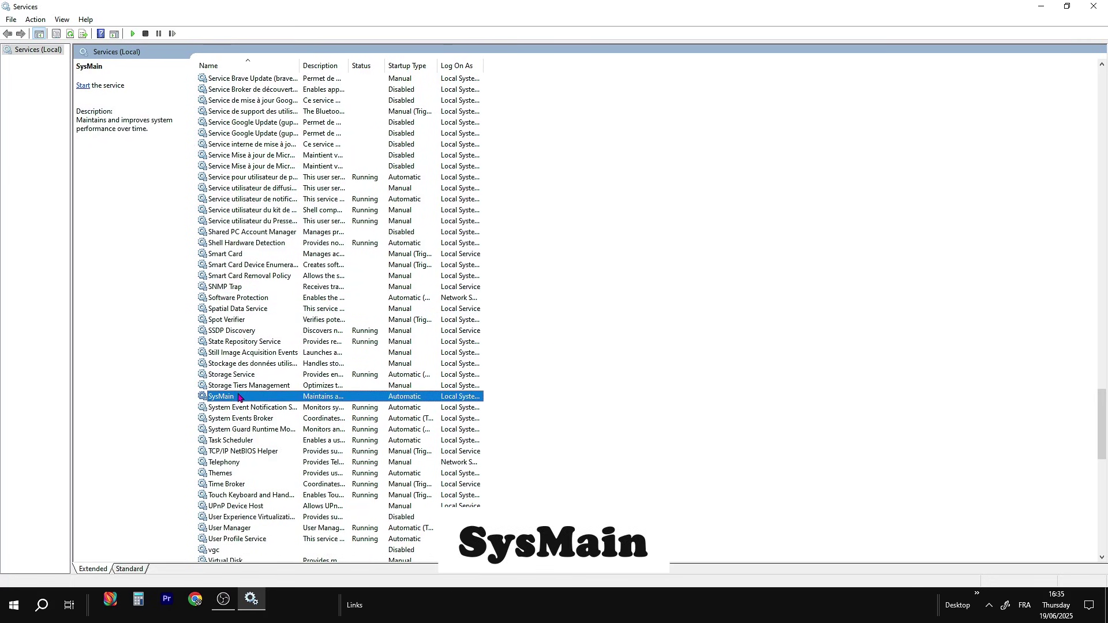
{"action": "right_click", "coordinate": [364, 402]}
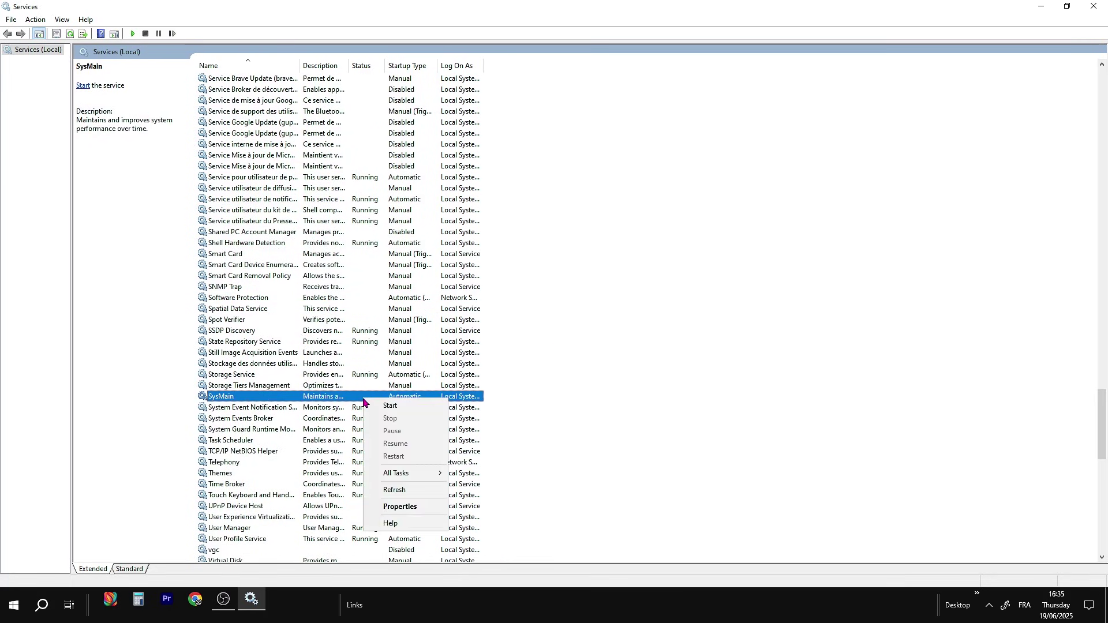
{"action": "left_click", "coordinate": [400, 507]}
{"action": "left_click", "coordinate": [588, 287]}
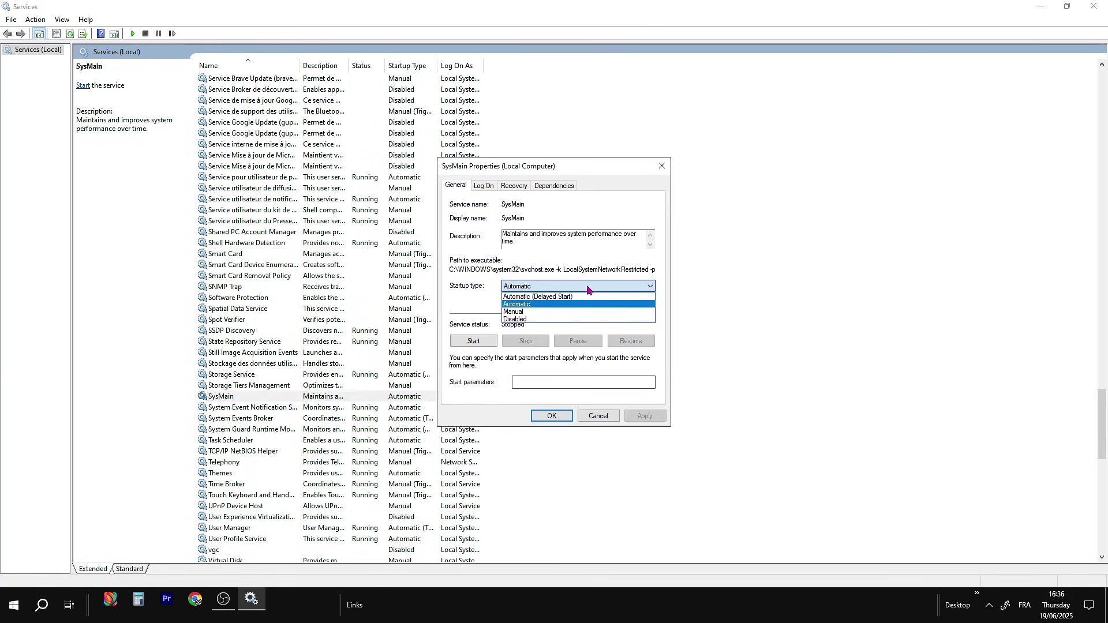
{"action": "left_click", "coordinate": [547, 319]}
{"action": "left_click", "coordinate": [637, 416]}
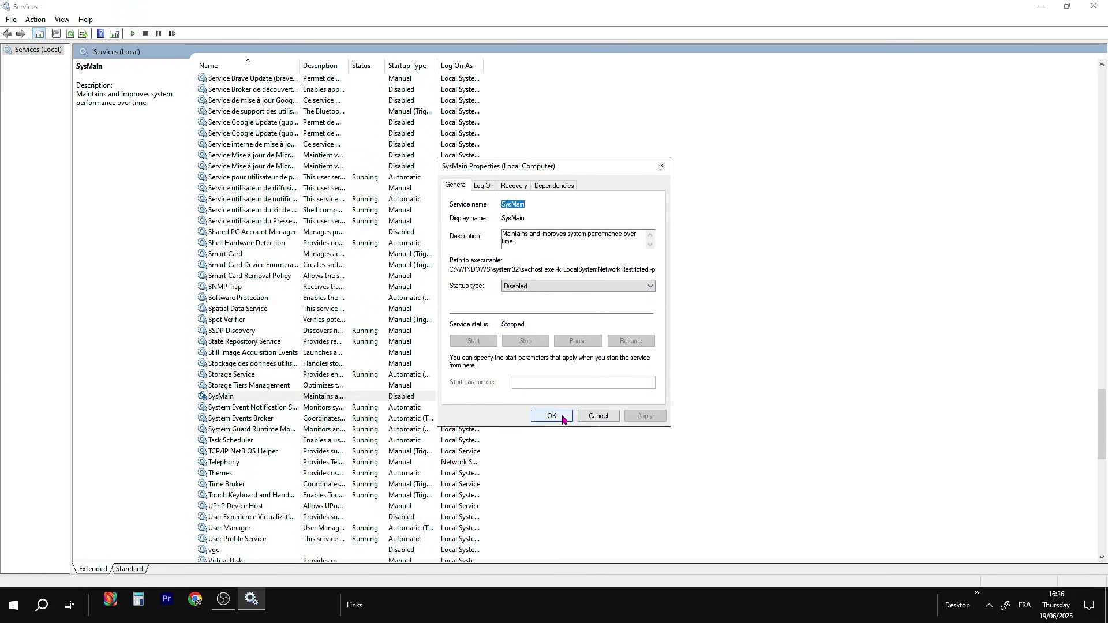
{"action": "left_click", "coordinate": [551, 415]}
Jump to the W services and stop the Windows Search service.
{"action": "left_click", "coordinate": [609, 403]}
{"action": "key", "text": "w"}
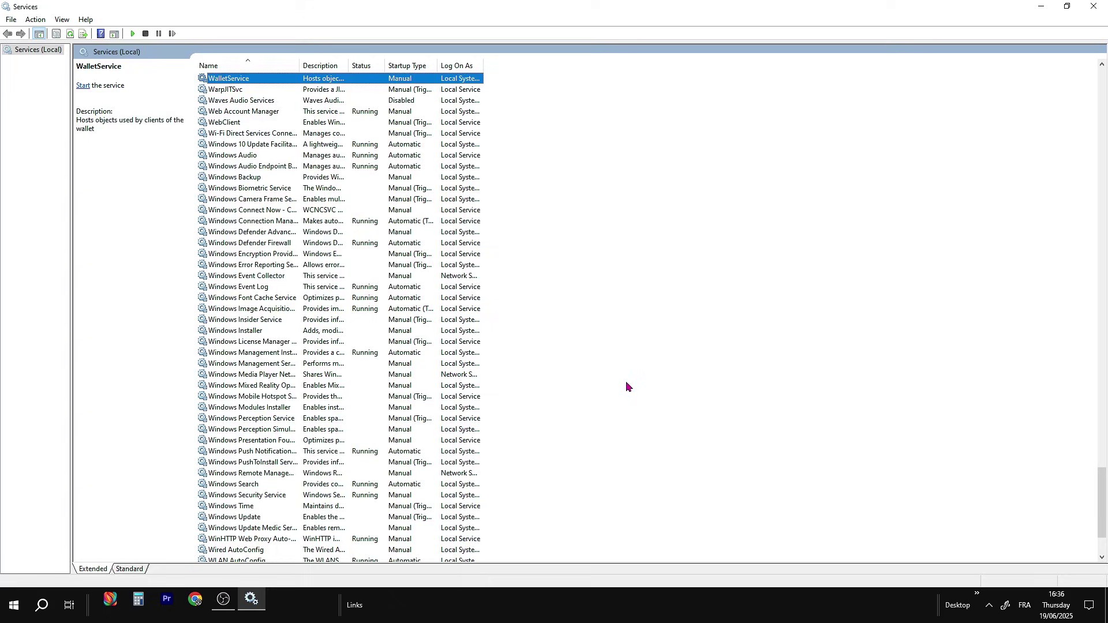
{"action": "key", "text": "Down"}
{"action": "scroll", "coordinate": [532, 367], "scroll_direction": "down", "scroll_amount": 3}
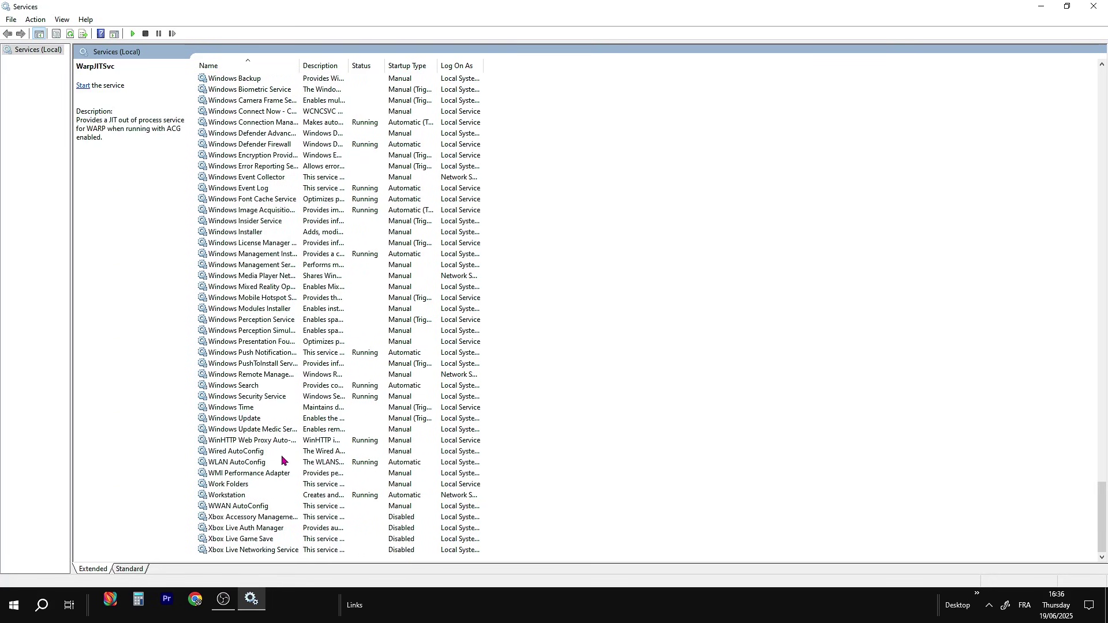
{"action": "left_click", "coordinate": [248, 387]}
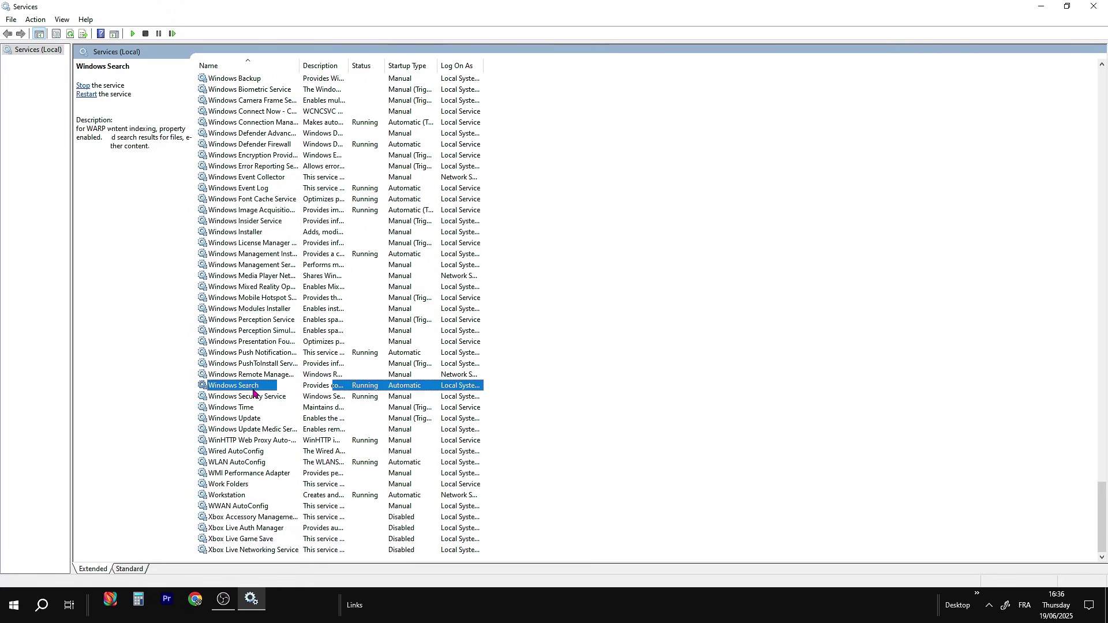
{"action": "right_click", "coordinate": [361, 389]}
{"action": "left_click", "coordinate": [388, 410]}
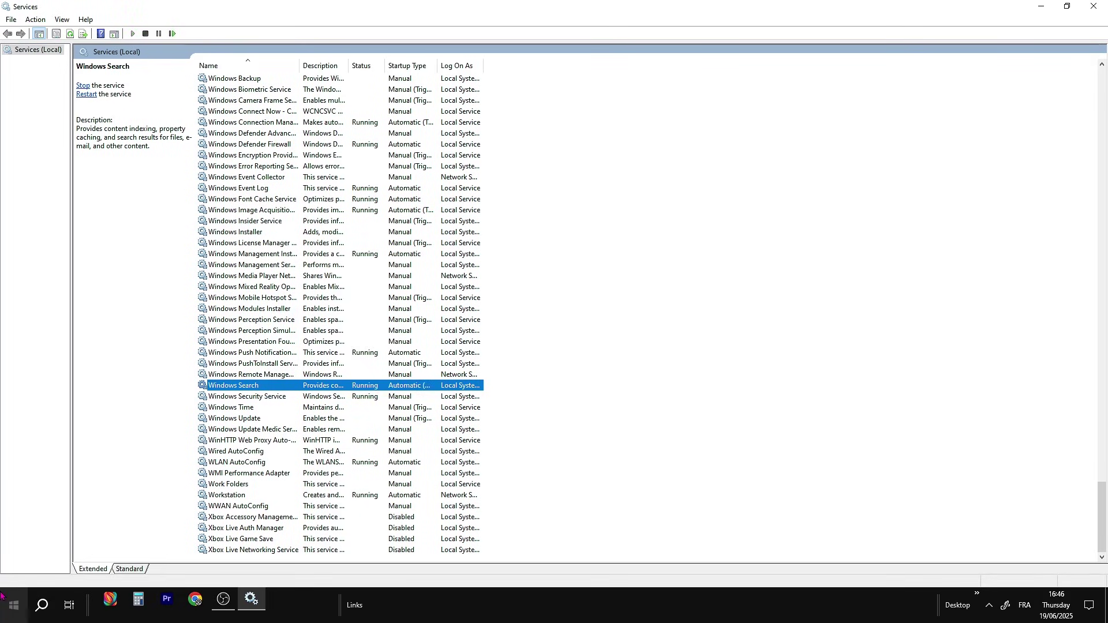
Launch Command Prompt as administrator and run net stop "Windows Search".
{"action": "left_click", "coordinate": [3, 605]}
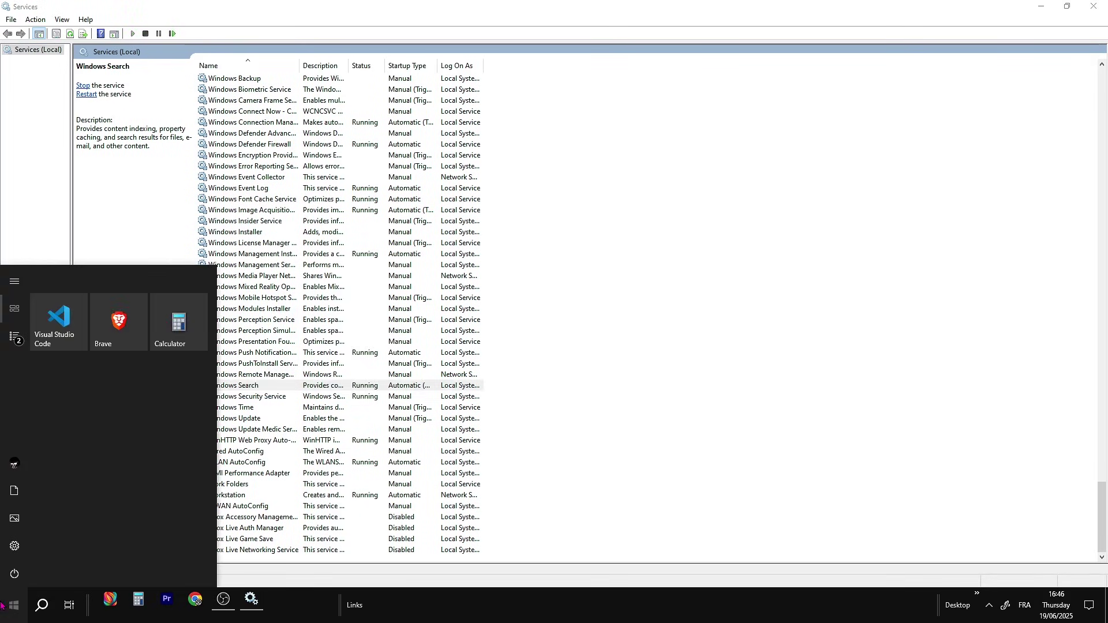
{"action": "type", "text": "cmd"}
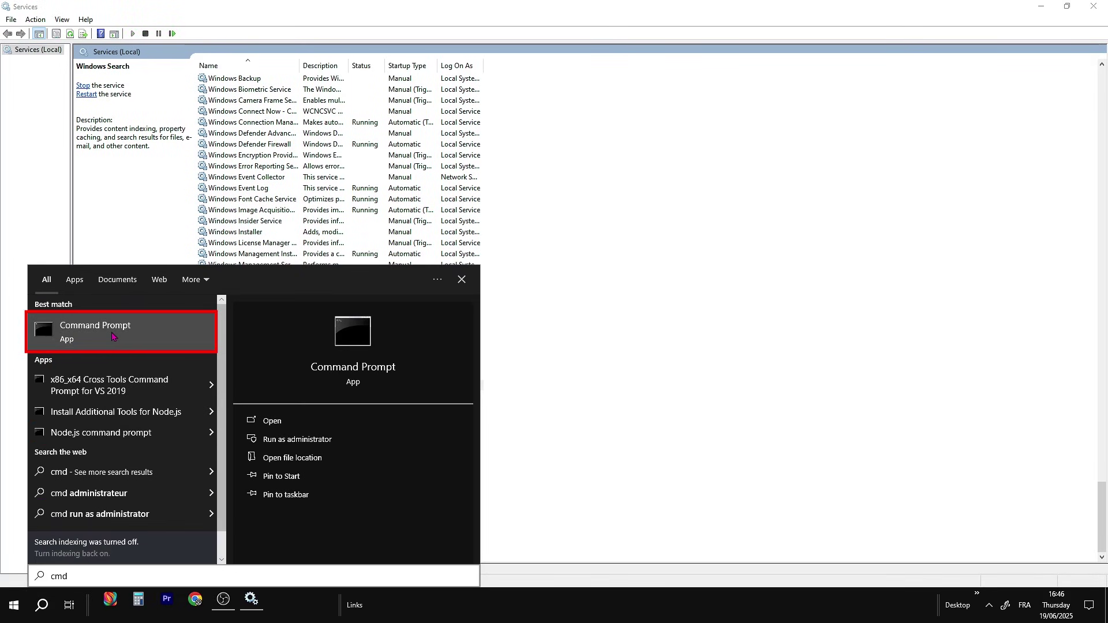
{"action": "right_click", "coordinate": [113, 337]}
{"action": "left_click", "coordinate": [139, 344]}
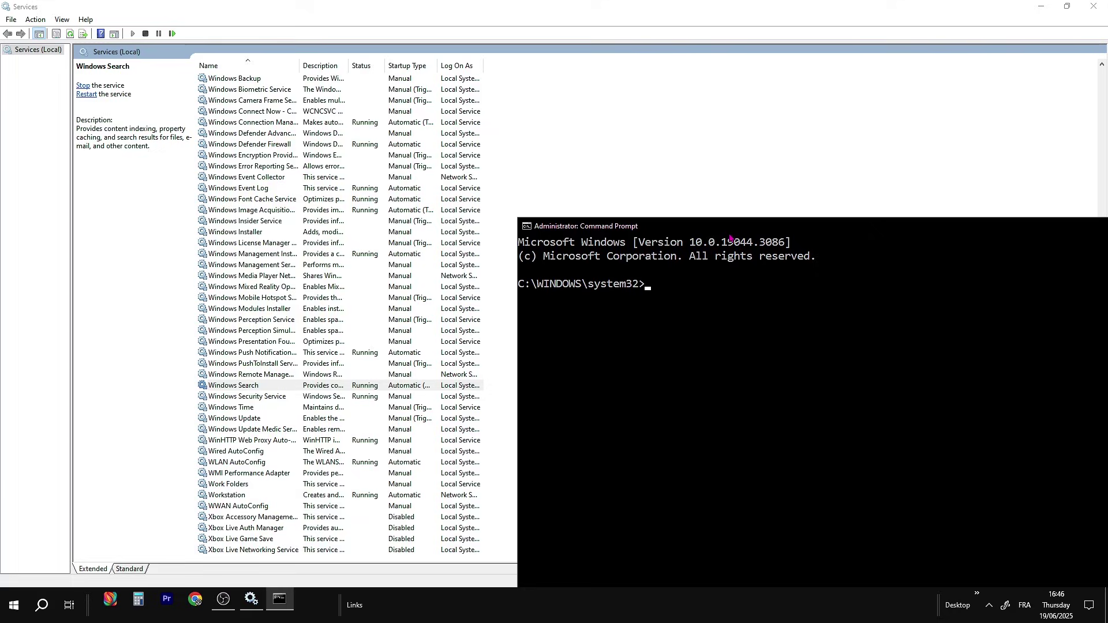
{"action": "left_click_drag", "start_coordinate": [730, 238], "coordinate": [679, 182]}
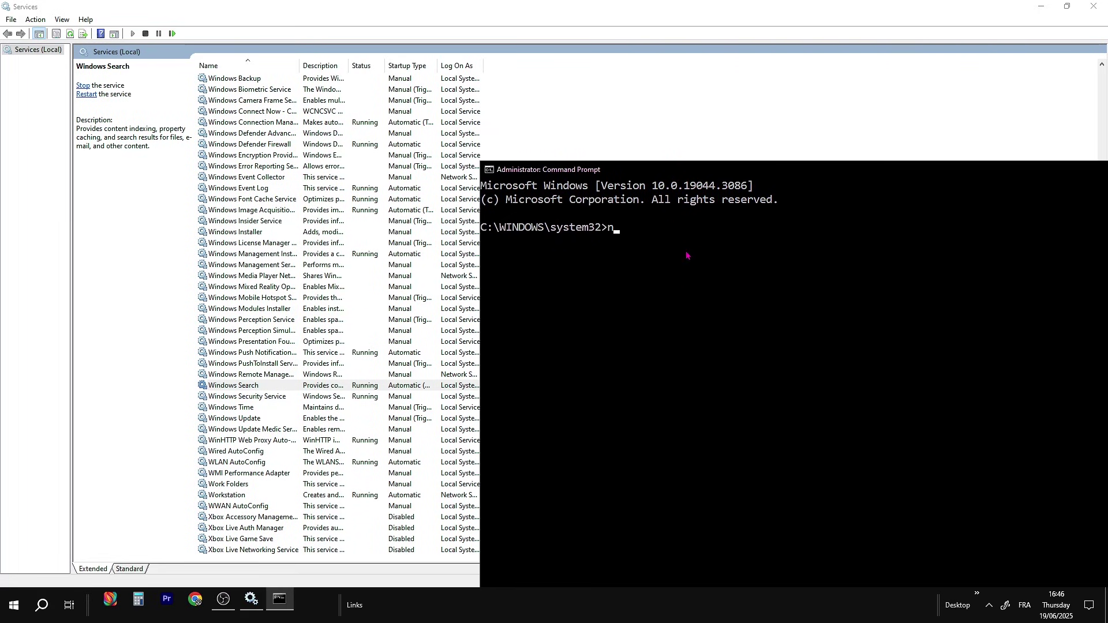
{"action": "type", "text": "net stop \"Windows S"}
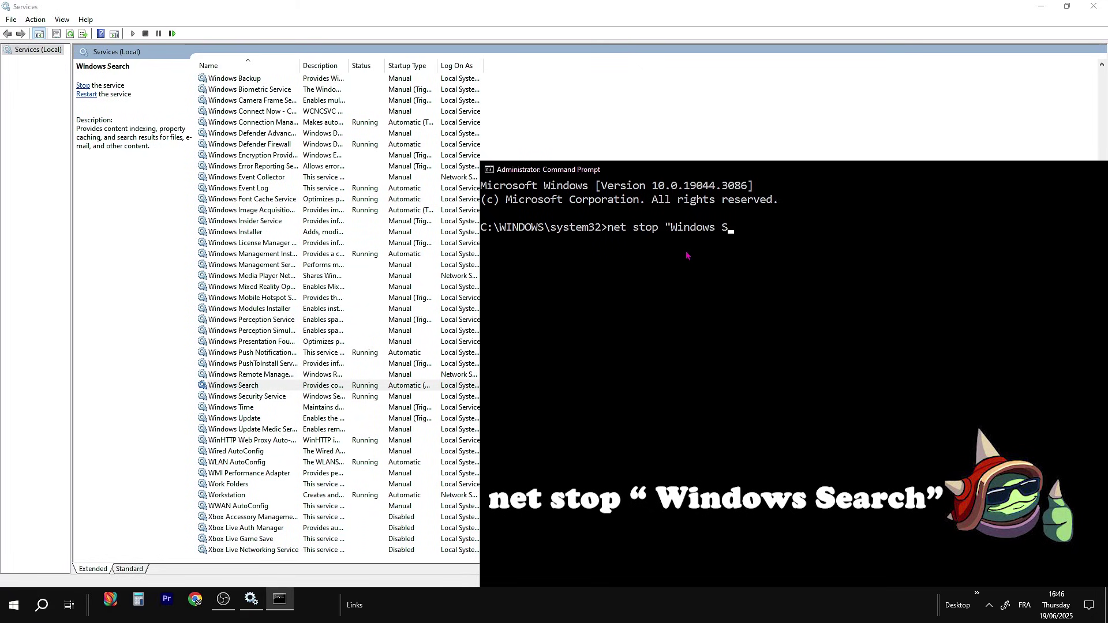
{"action": "type", "text": "h\""}
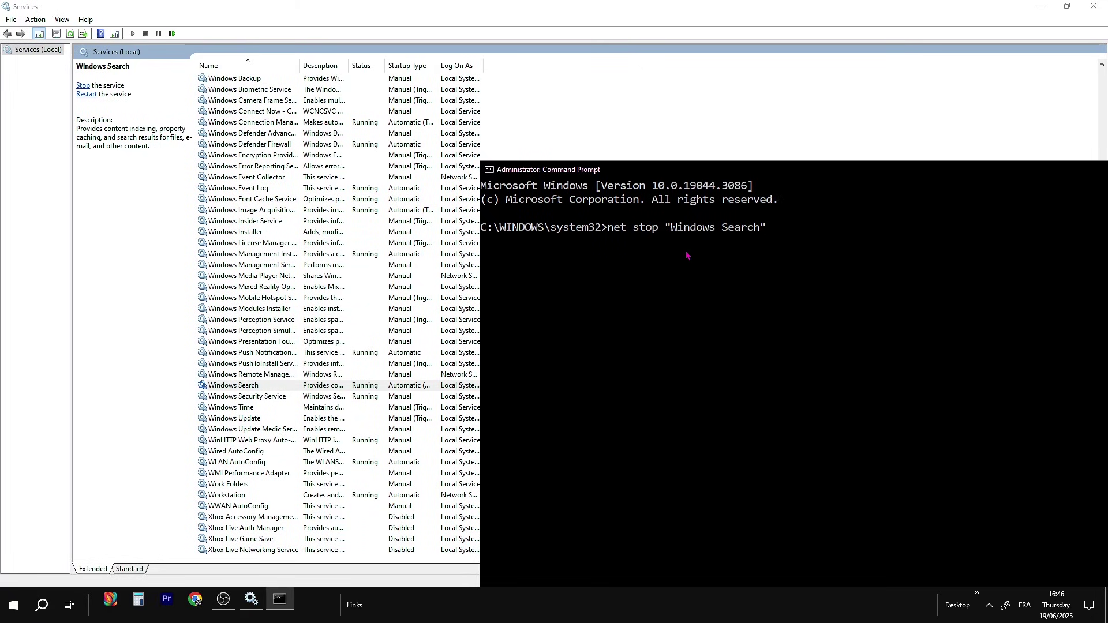
{"action": "key", "text": "Return"}
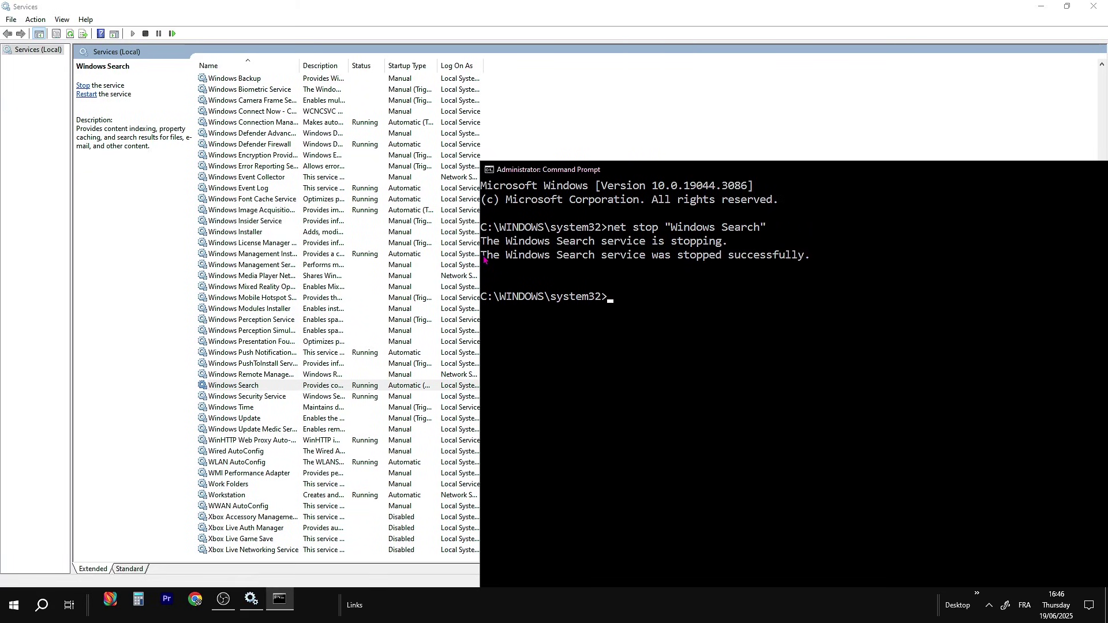
Refresh the services list and set Windows Search's startup type to Disabled in its Properties.
{"action": "left_click_drag", "start_coordinate": [484, 260], "coordinate": [809, 264]}
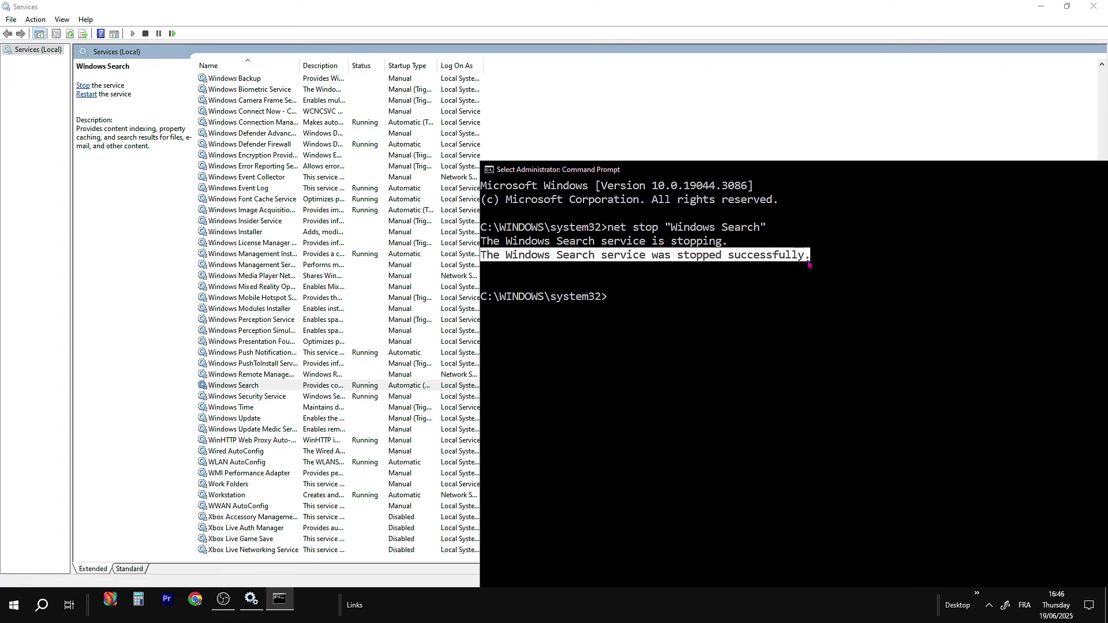
{"action": "left_click", "coordinate": [845, 261]}
{"action": "left_click", "coordinate": [372, 388]}
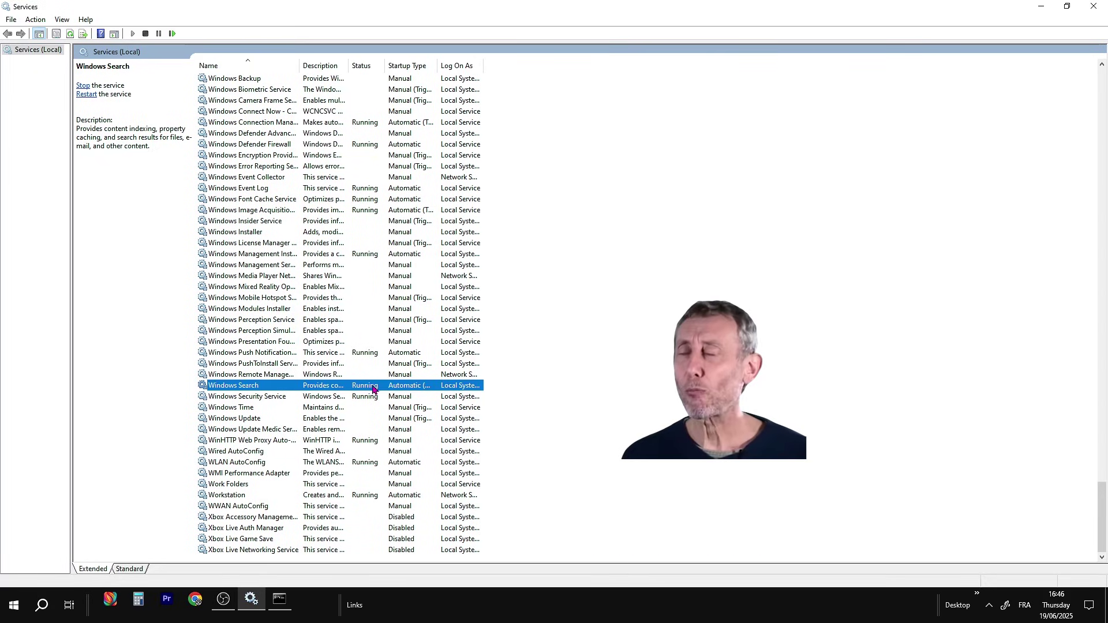
{"action": "left_click", "coordinate": [68, 34]}
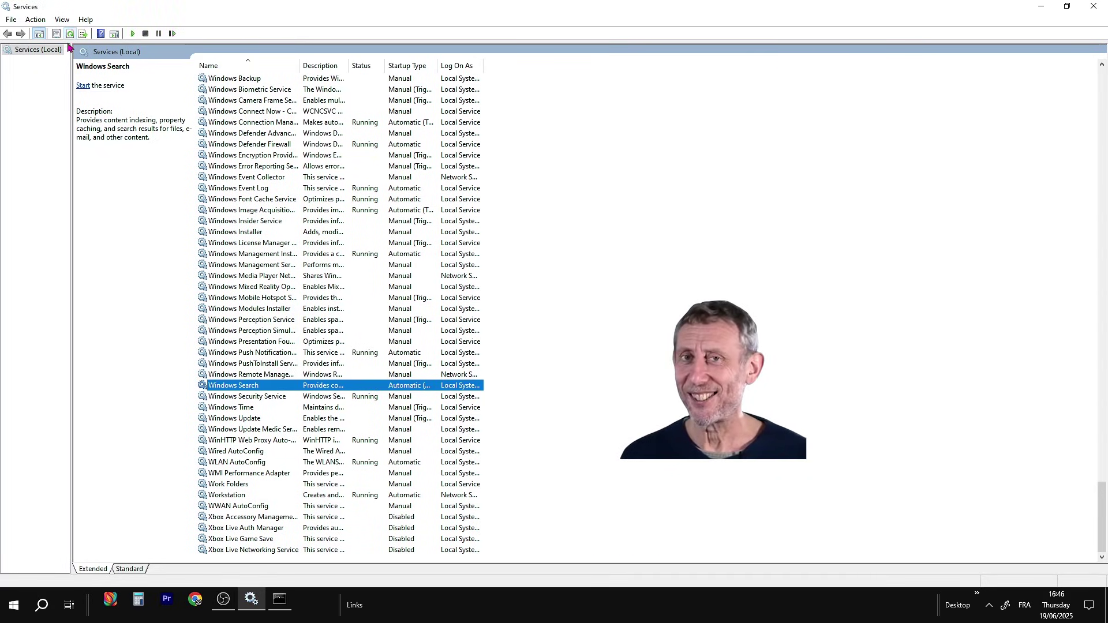
{"action": "right_click", "coordinate": [359, 389]}
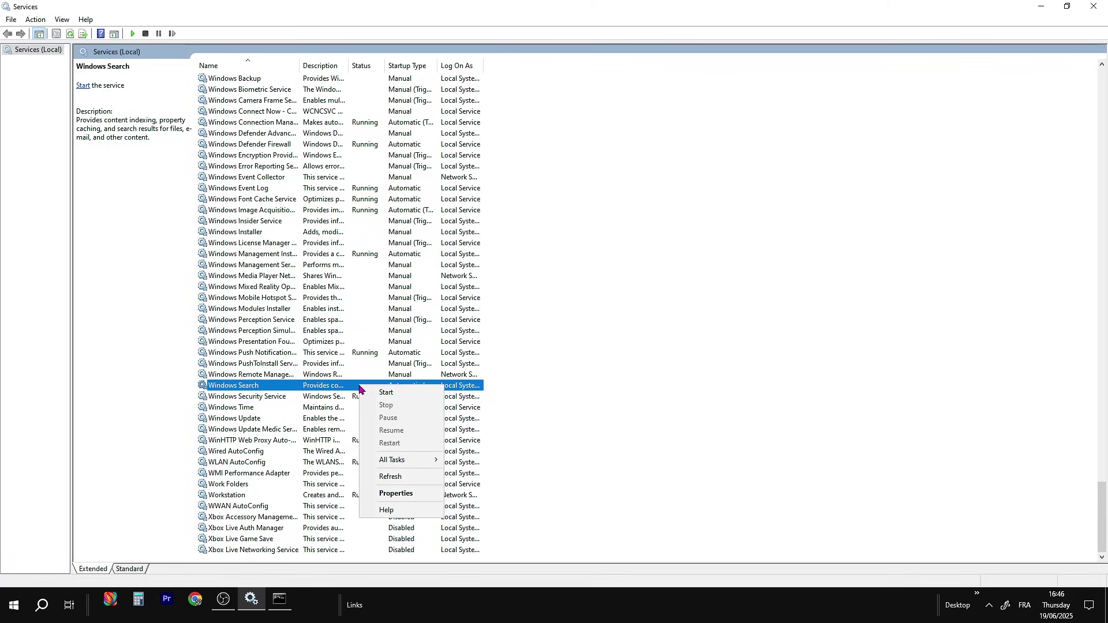
{"action": "left_click", "coordinate": [406, 496]}
{"action": "left_click", "coordinate": [577, 287]}
{"action": "left_click", "coordinate": [553, 327]}
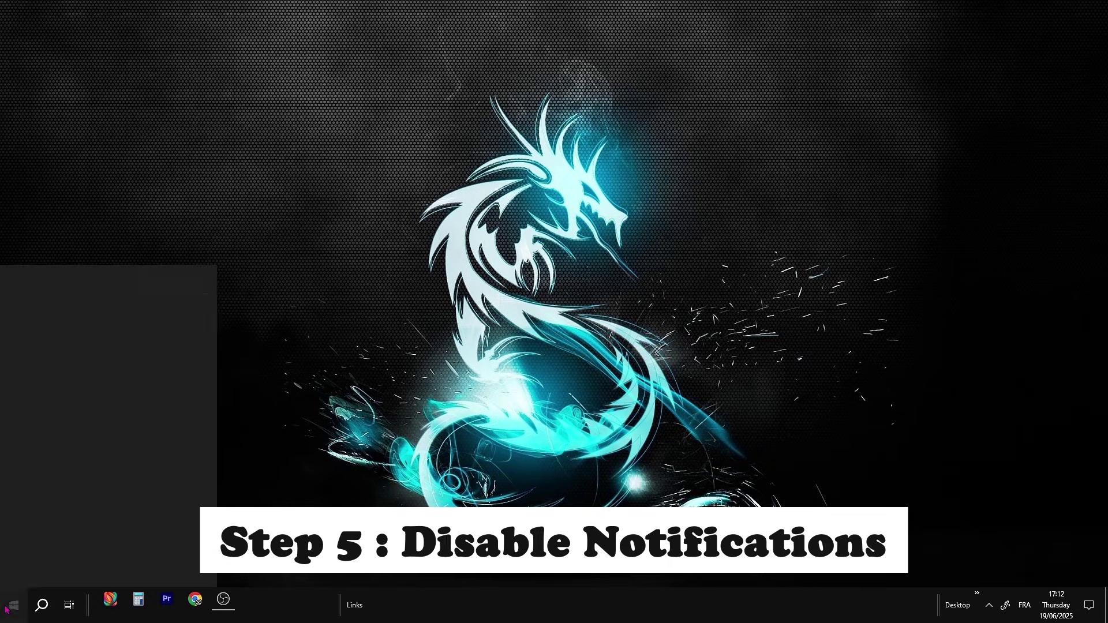
In Settings > System > Notifications & actions, switch 'Get notifications from apps and other senders' Off.
{"action": "type", "text": "setti"}
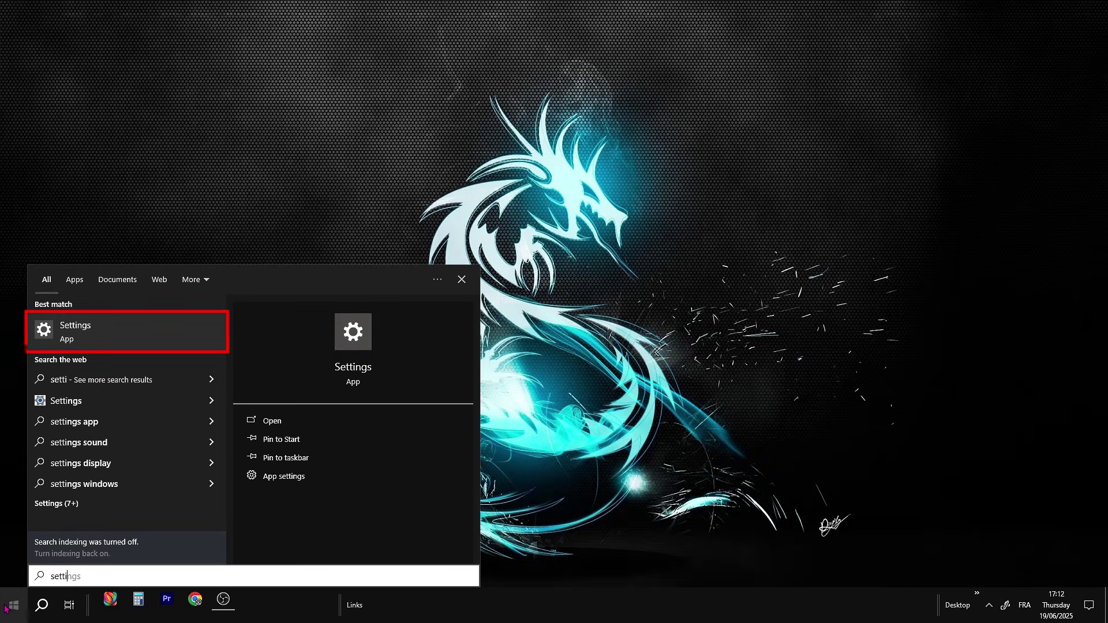
{"action": "left_click", "coordinate": [122, 339]}
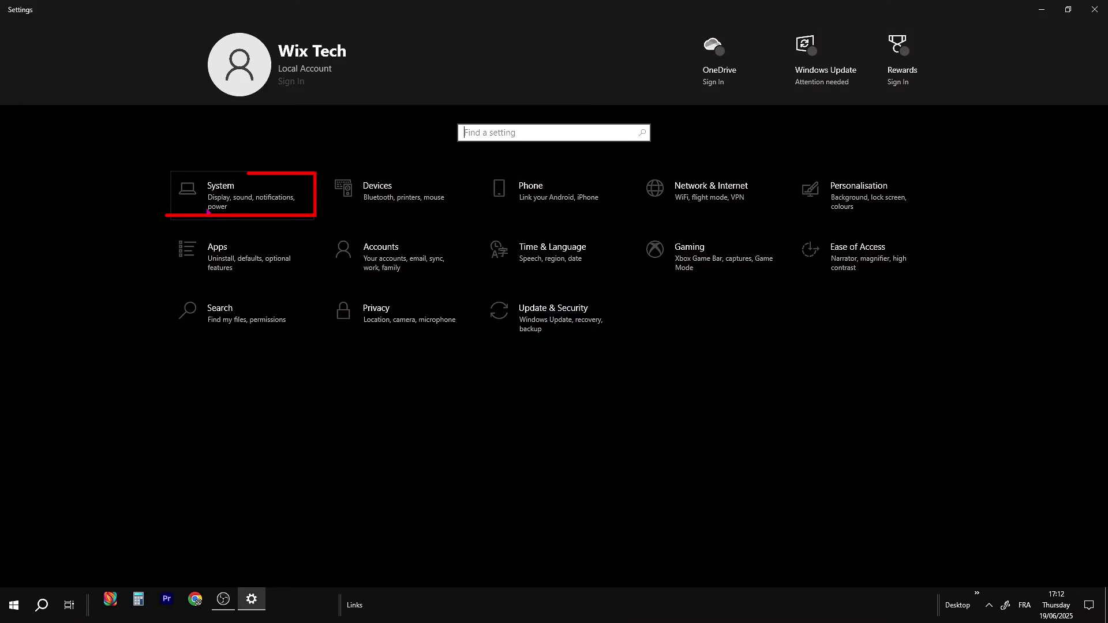
{"action": "left_click", "coordinate": [254, 216]}
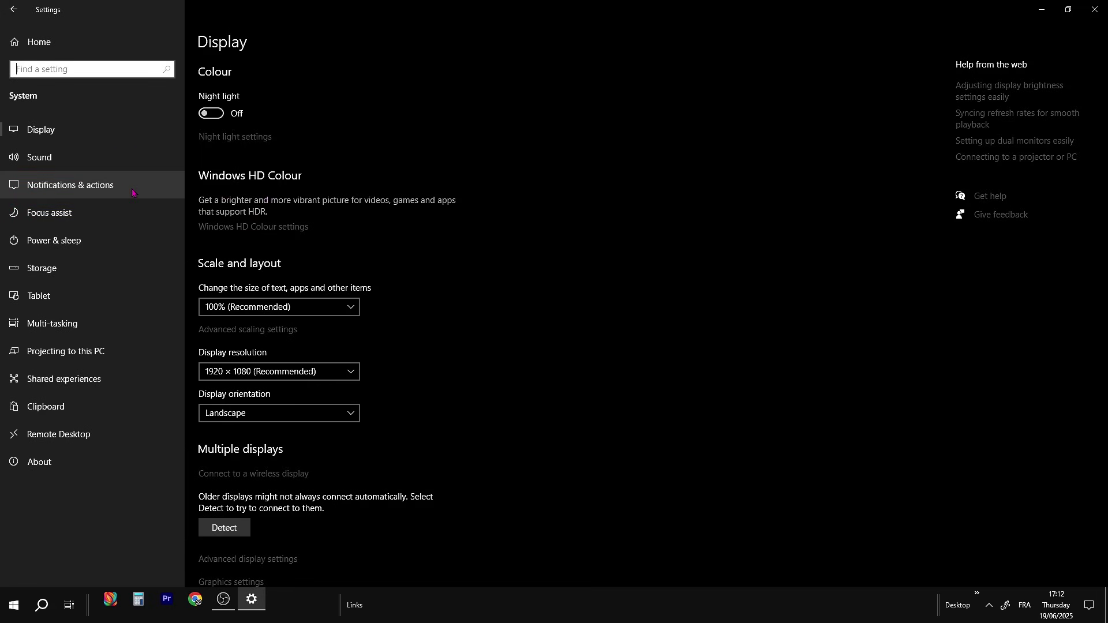
{"action": "left_click", "coordinate": [132, 192]}
{"action": "scroll", "coordinate": [487, 179], "scroll_direction": "down", "scroll_amount": 3}
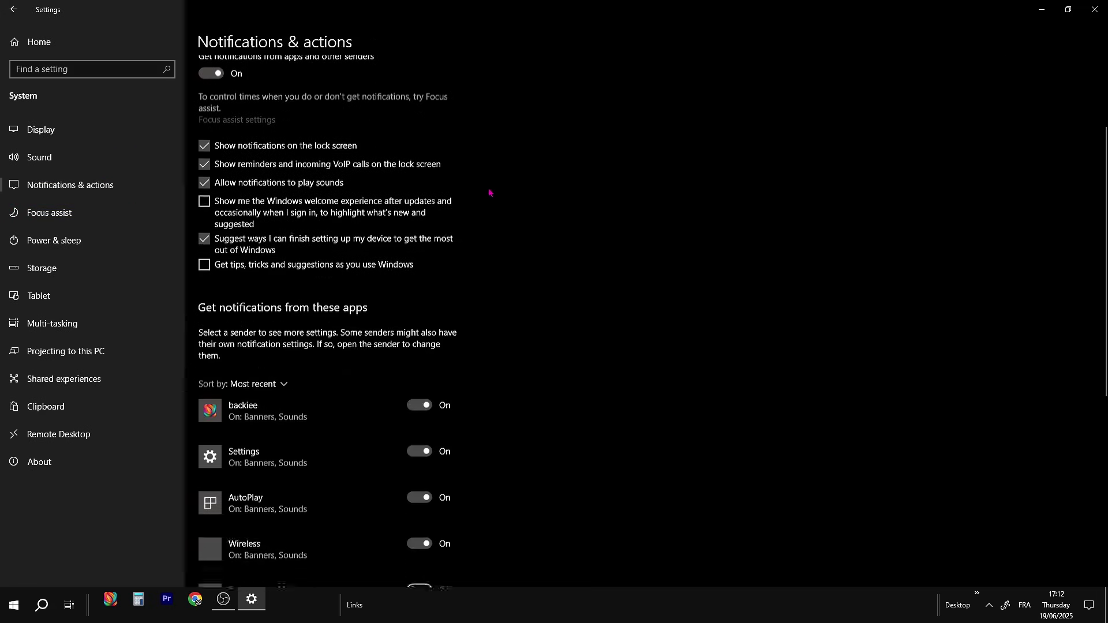
{"action": "scroll", "coordinate": [491, 195], "scroll_direction": "down", "scroll_amount": 5}
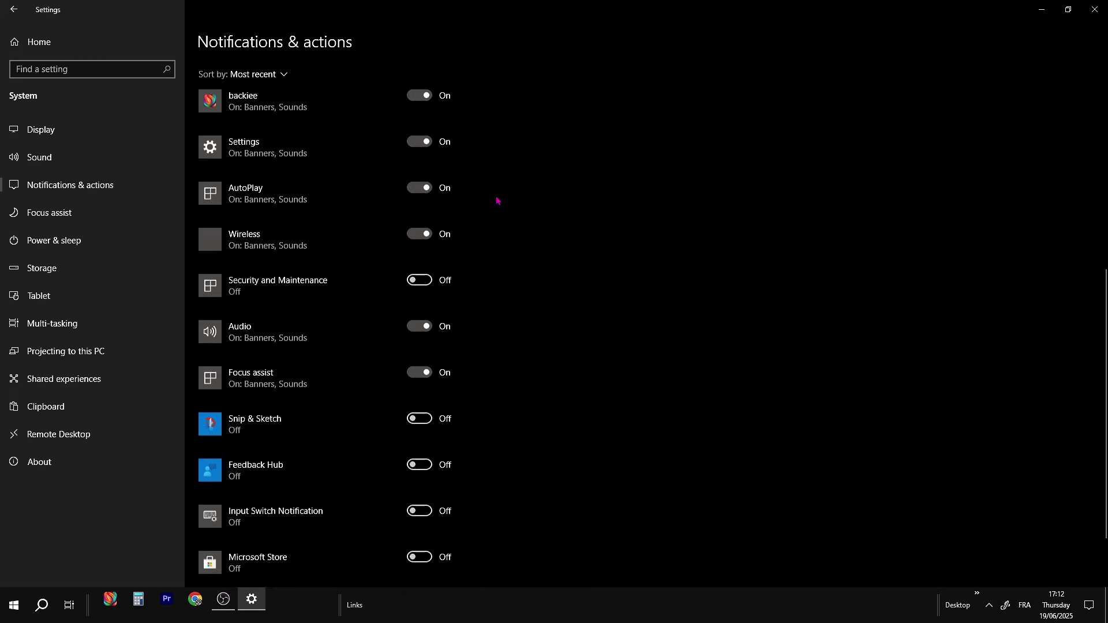
{"action": "scroll", "coordinate": [497, 201], "scroll_direction": "up", "scroll_amount": 2}
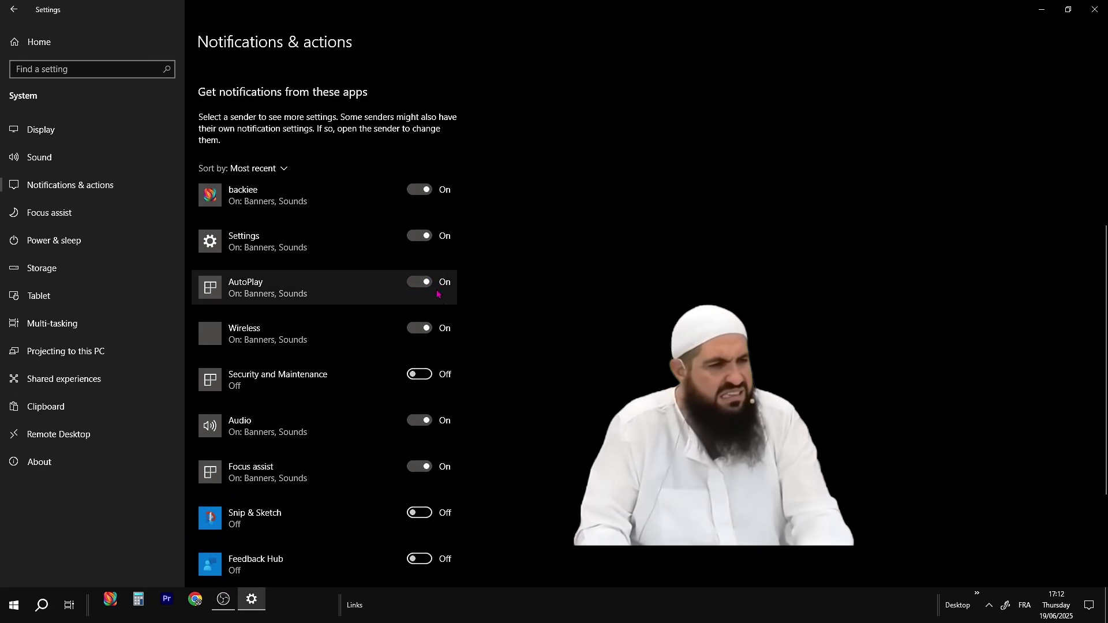
{"action": "scroll", "coordinate": [501, 353], "scroll_direction": "up", "scroll_amount": 2}
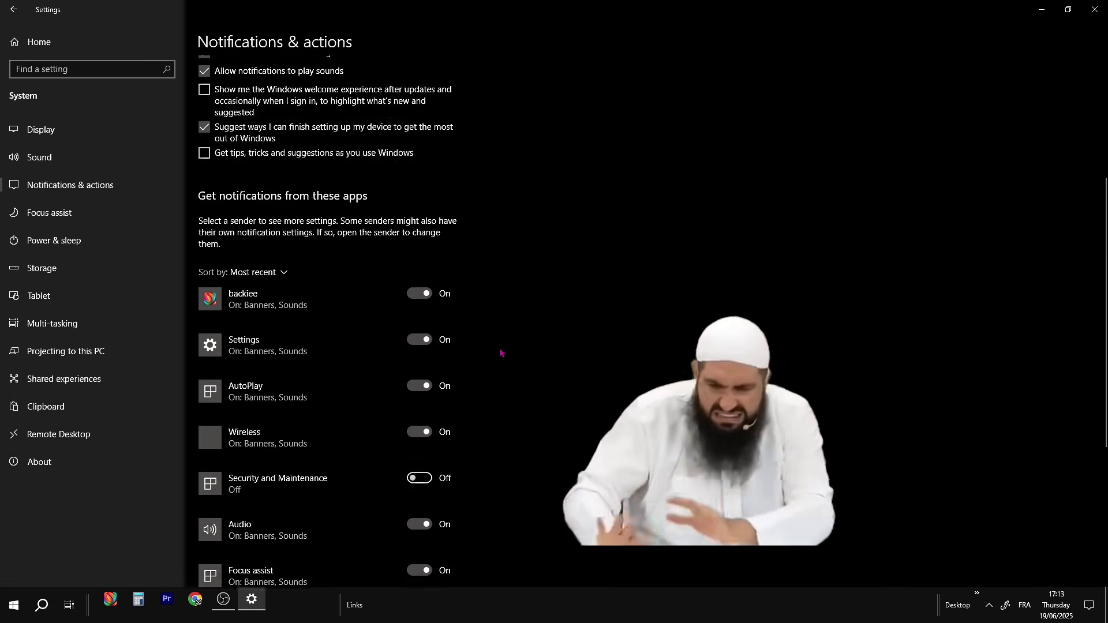
{"action": "scroll", "coordinate": [501, 354], "scroll_direction": "up", "scroll_amount": 4}
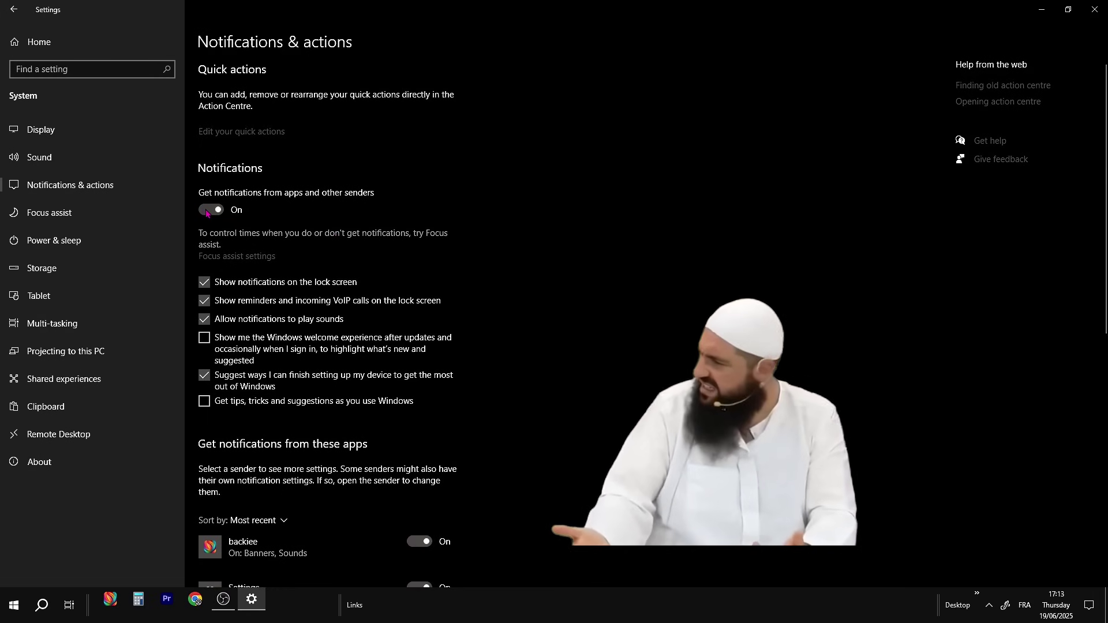
{"action": "left_click", "coordinate": [206, 212]}
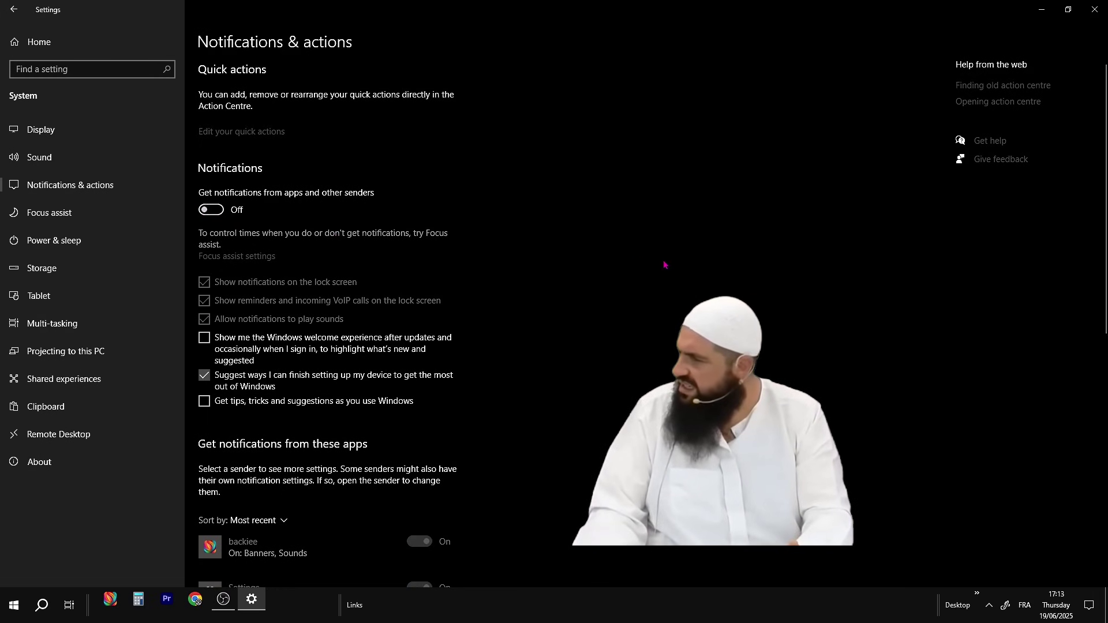
{"action": "scroll", "coordinate": [663, 265], "scroll_direction": "down", "scroll_amount": 7}
{"action": "scroll", "coordinate": [663, 265], "scroll_direction": "up", "scroll_amount": 7}
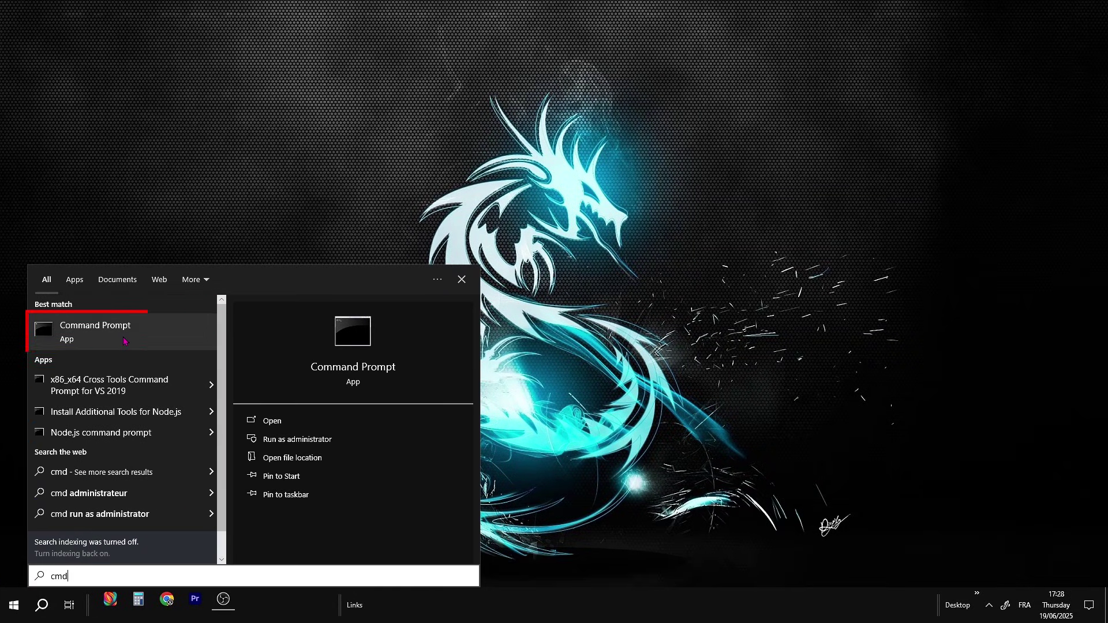
In an administrator Command Prompt, run chkdsk C: /f /r and answer Y to schedule it at restart.
{"action": "right_click", "coordinate": [140, 340]}
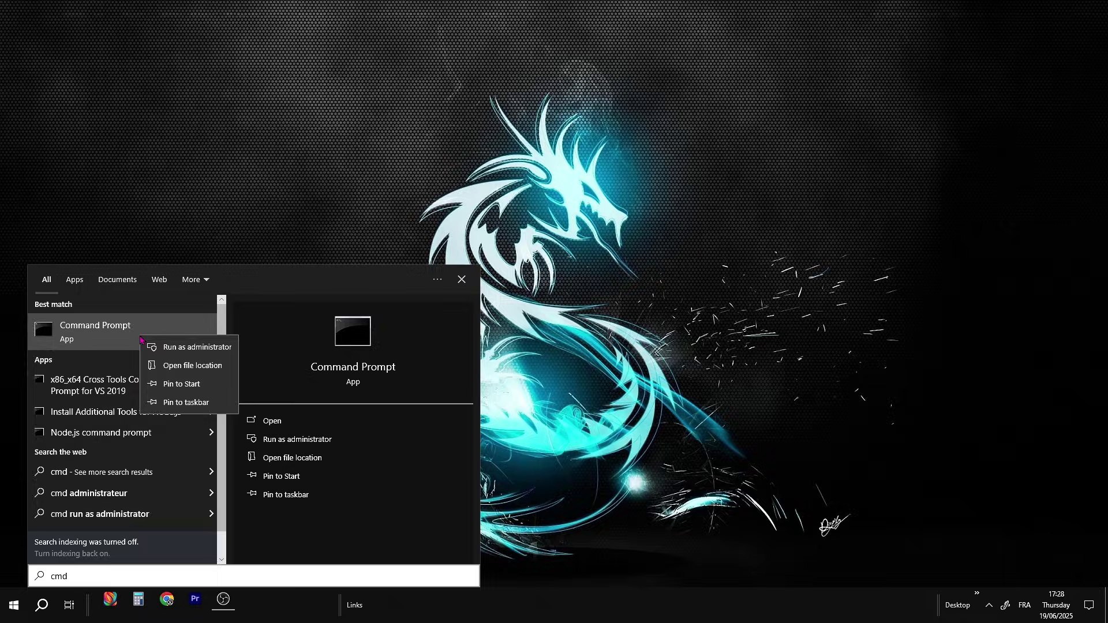
{"action": "left_click", "coordinate": [179, 349]}
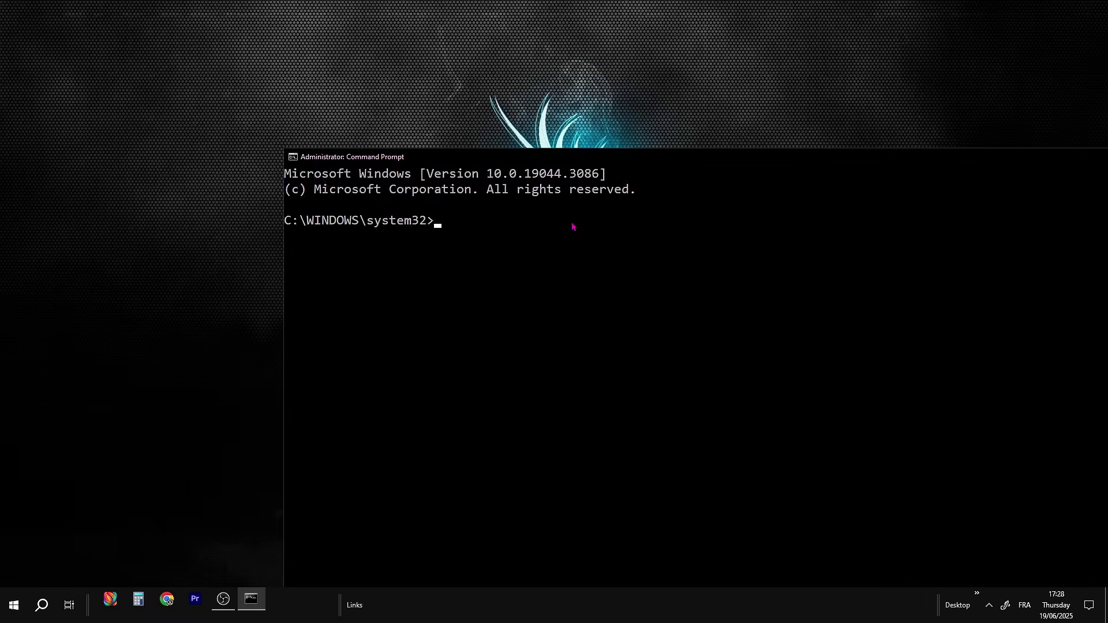
{"action": "left_click_drag", "start_coordinate": [687, 165], "coordinate": [580, 82]}
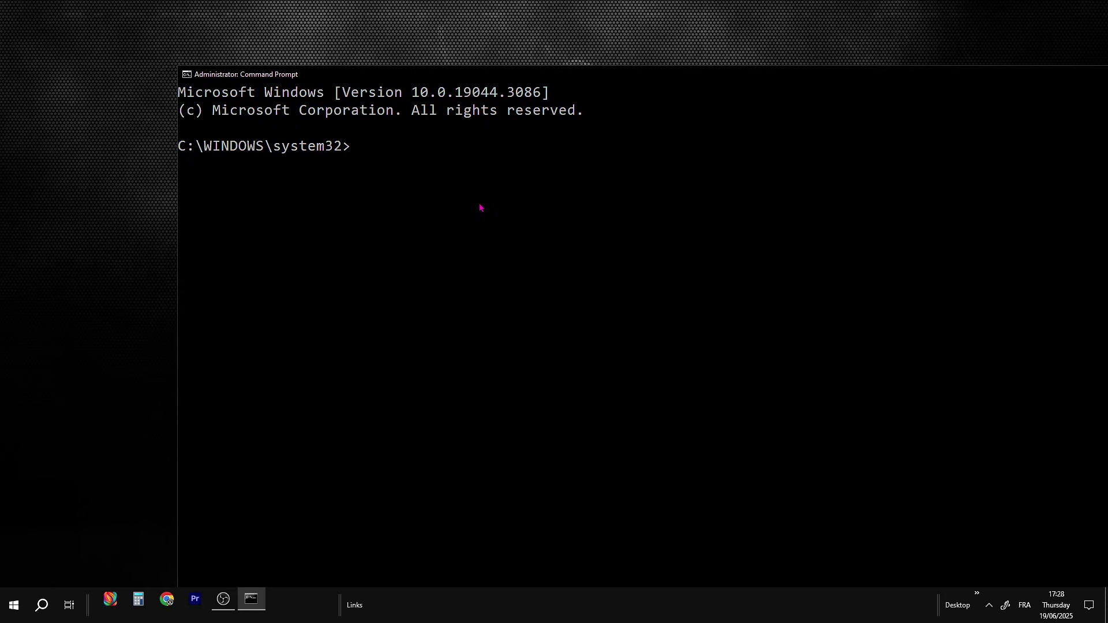
{"action": "type", "text": "chkdsk"}
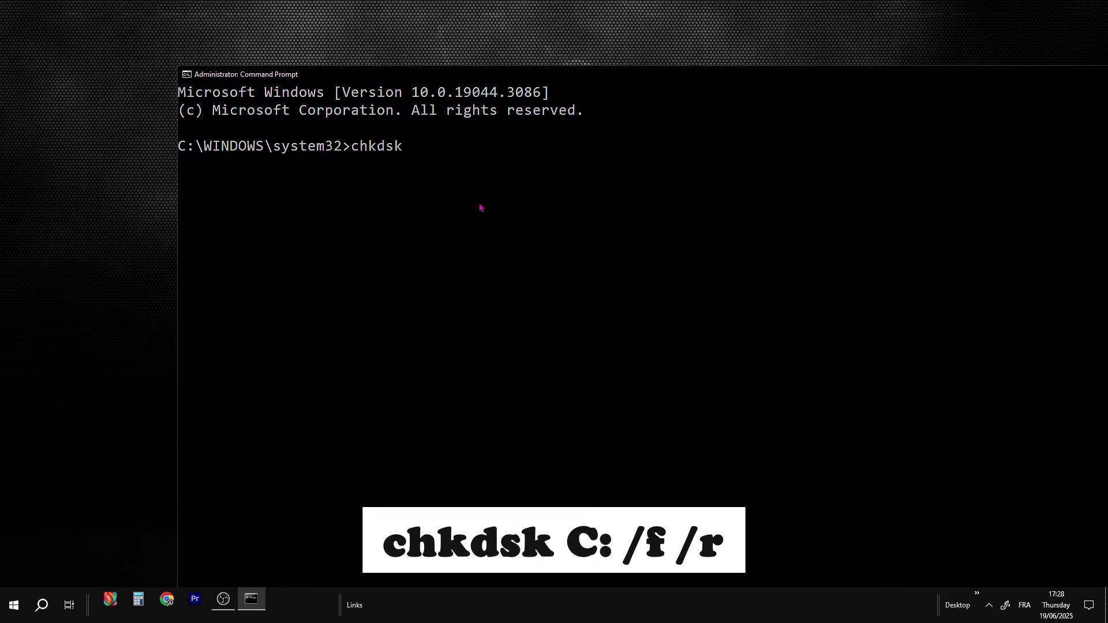
{"action": "type", "text": " C: /f"}
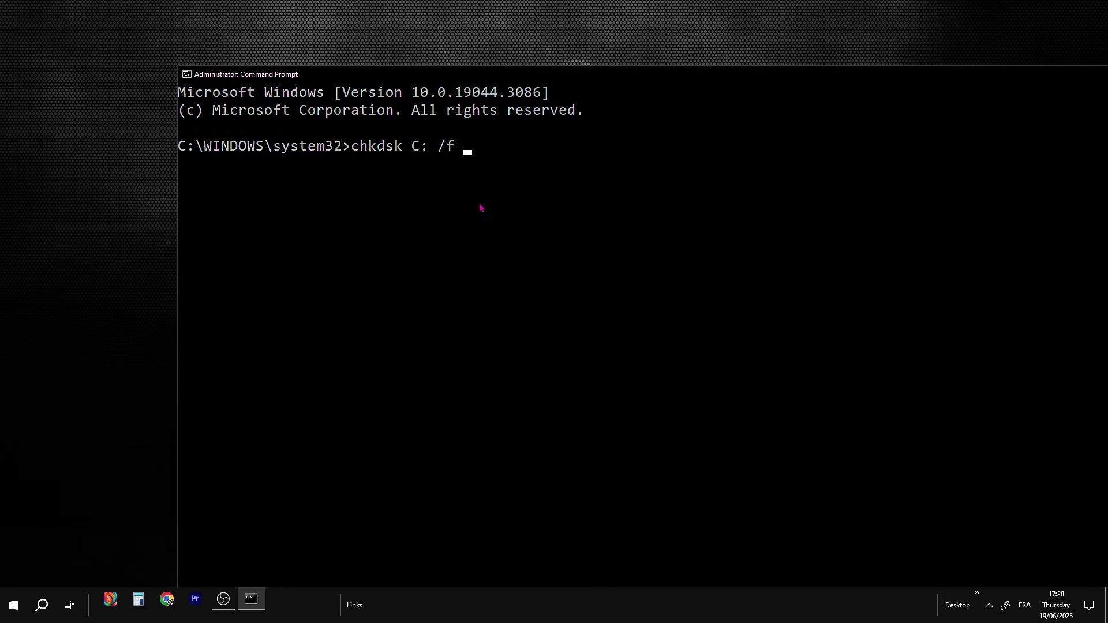
{"action": "type", "text": " /r"}
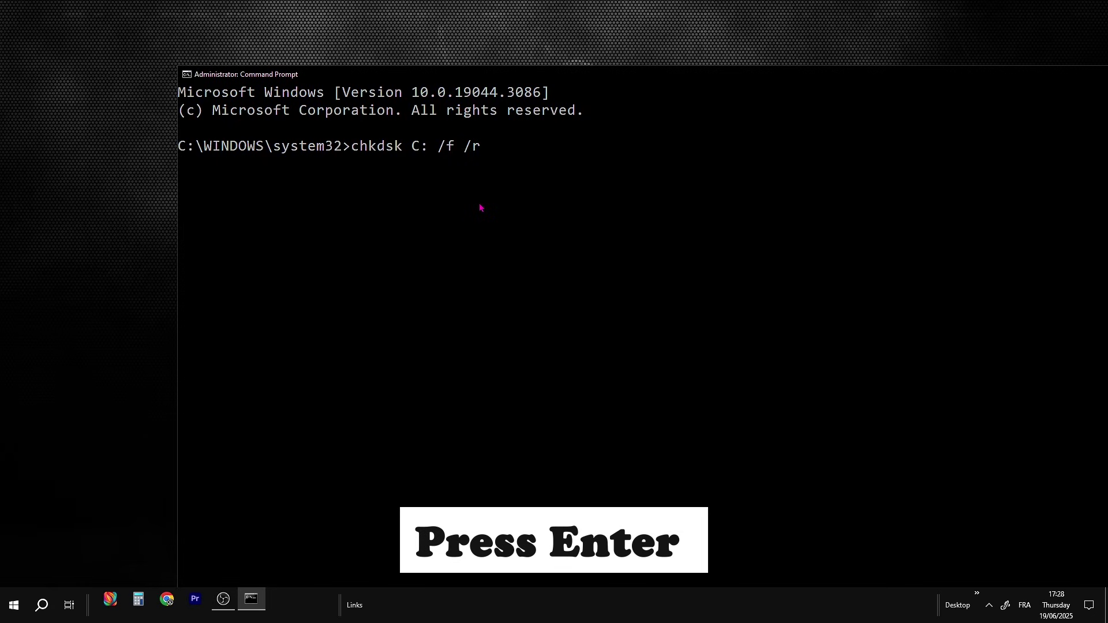
{"action": "key", "text": "Return"}
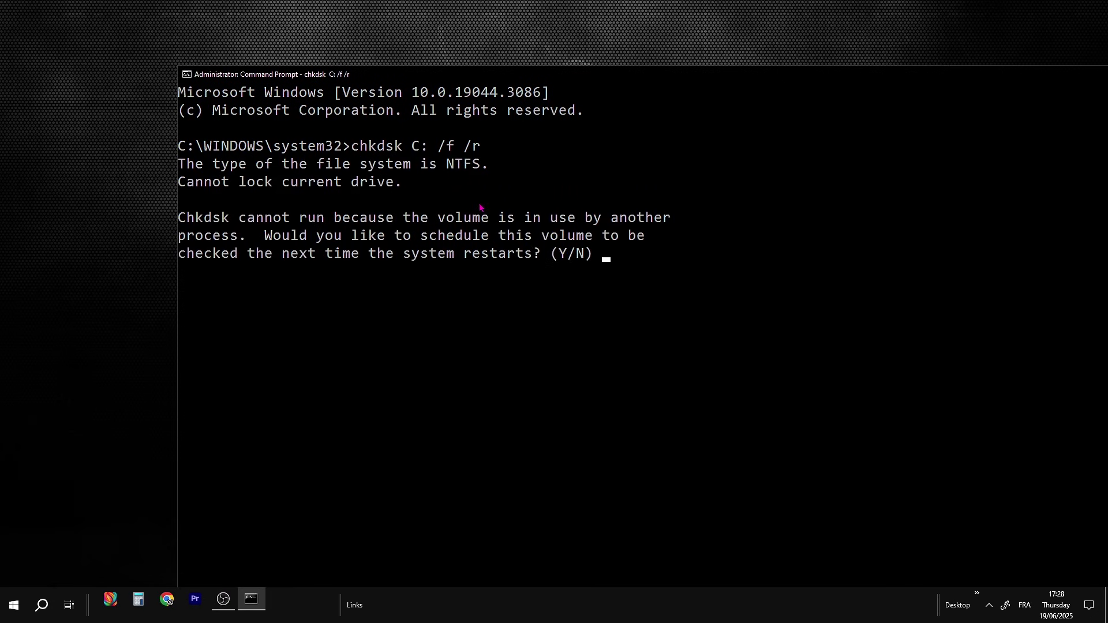
{"action": "type", "text": "Y"}
{"action": "key", "text": "Return"}
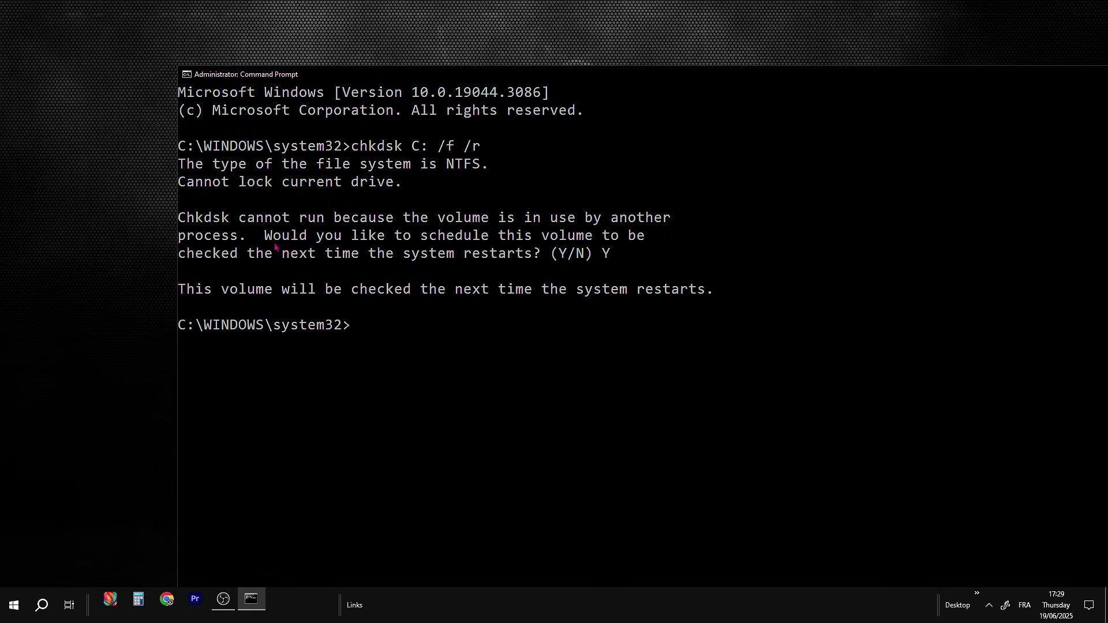
Highlight the restart-check message, then bring up the Start menu's shutdown and restart choices.
{"action": "left_click_drag", "start_coordinate": [187, 291], "coordinate": [809, 287]}
{"action": "left_click", "coordinate": [826, 286]}
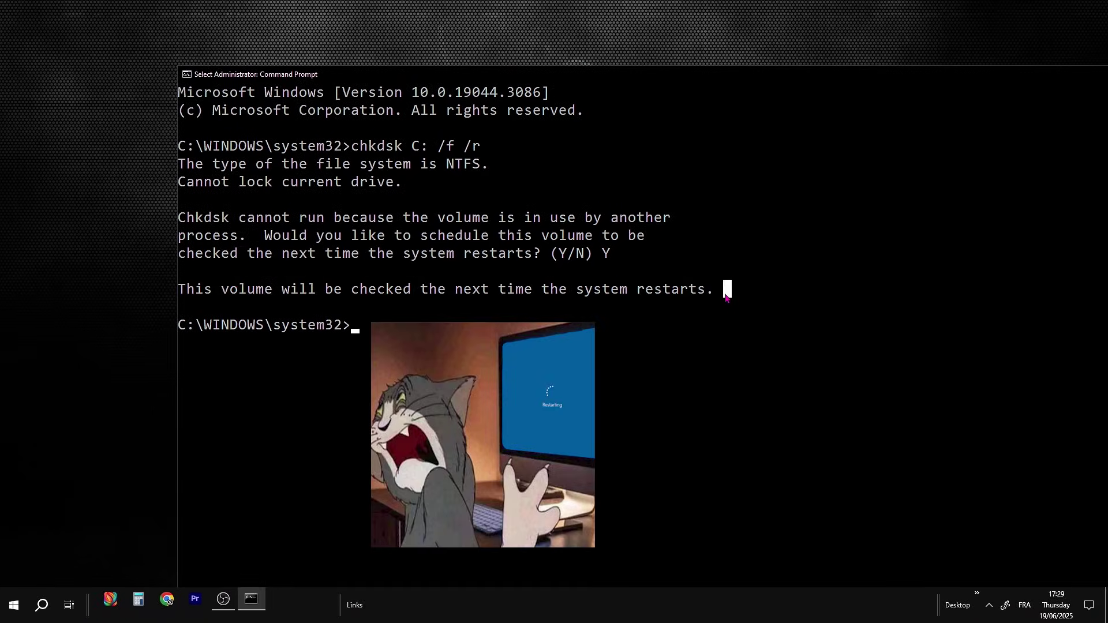
{"action": "left_click", "coordinate": [22, 592]}
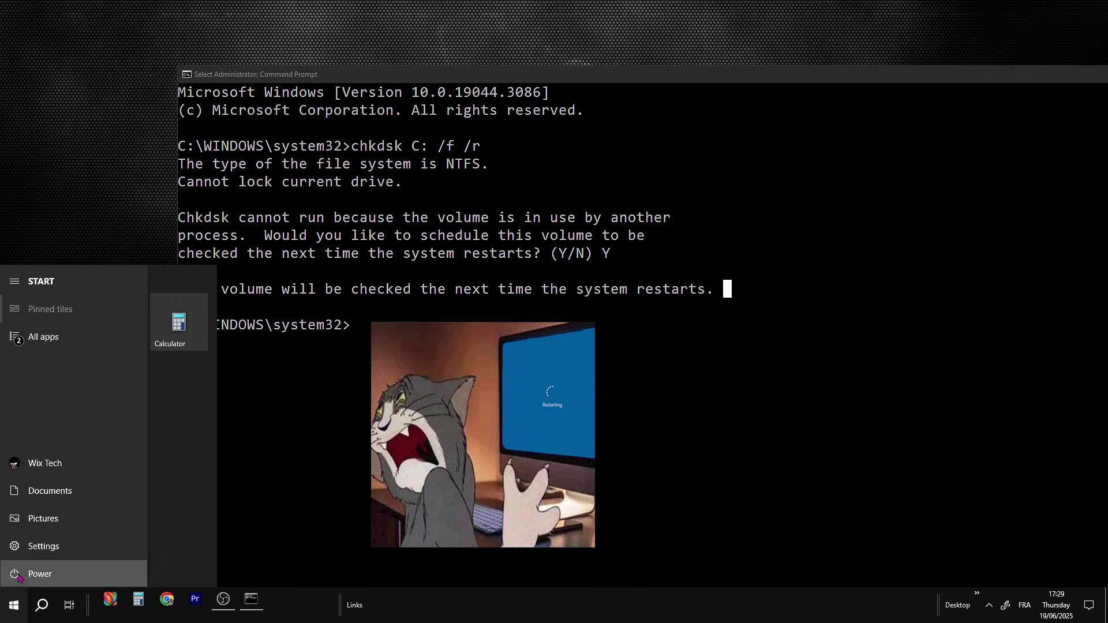
{"action": "left_click", "coordinate": [20, 576]}
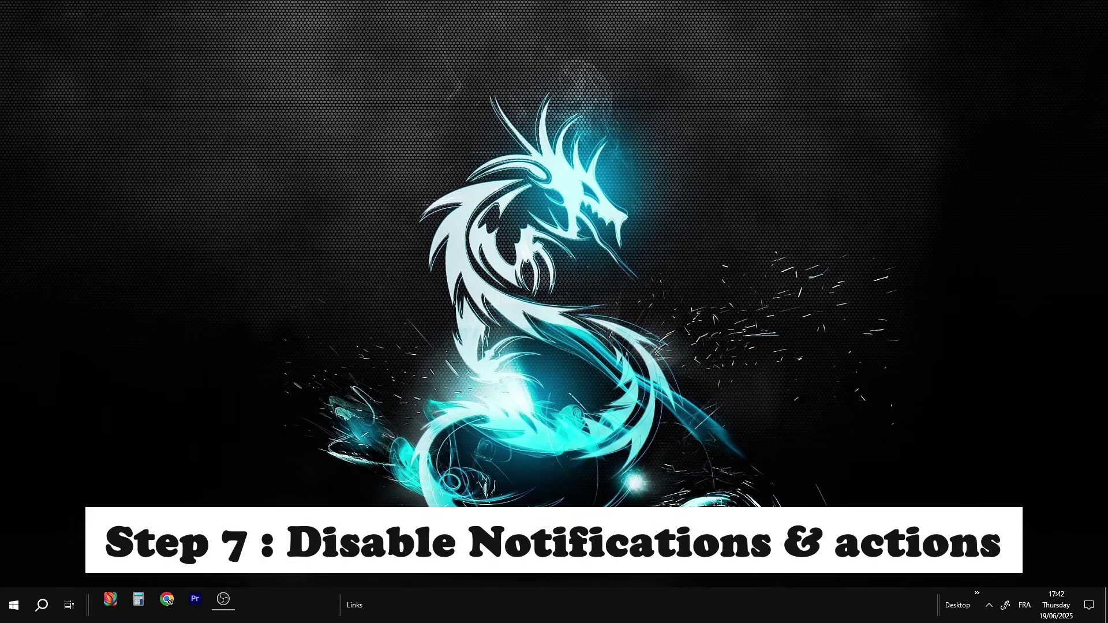
In Windows Security's Virus & threat protection page, check for protection updates.
{"action": "left_click", "coordinate": [14, 608]}
{"action": "type", "text": "window"}
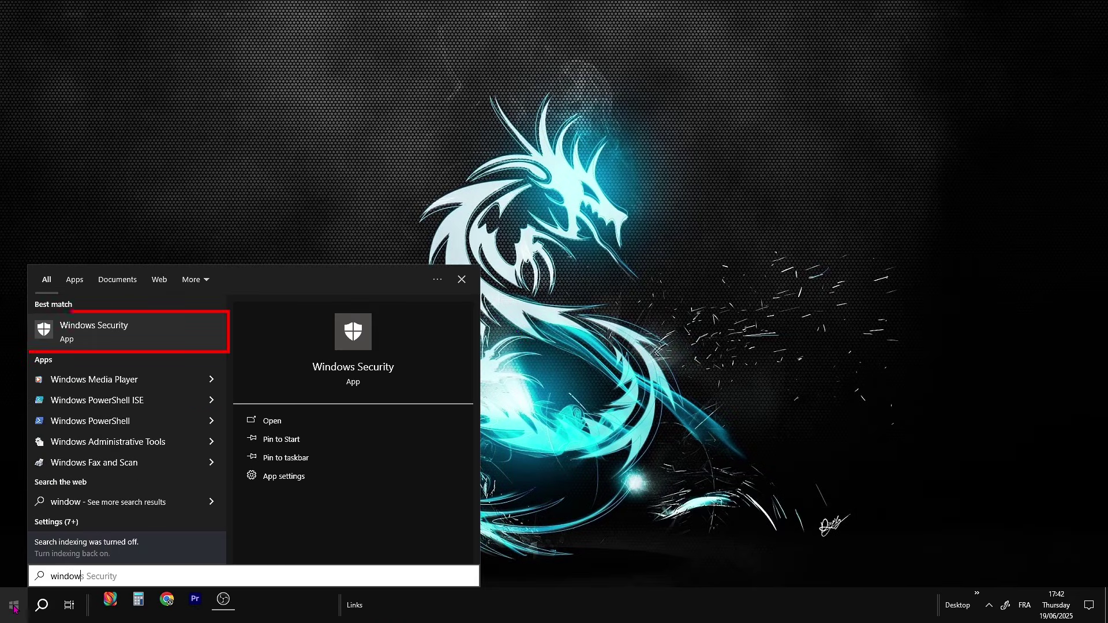
{"action": "type", "text": "s"}
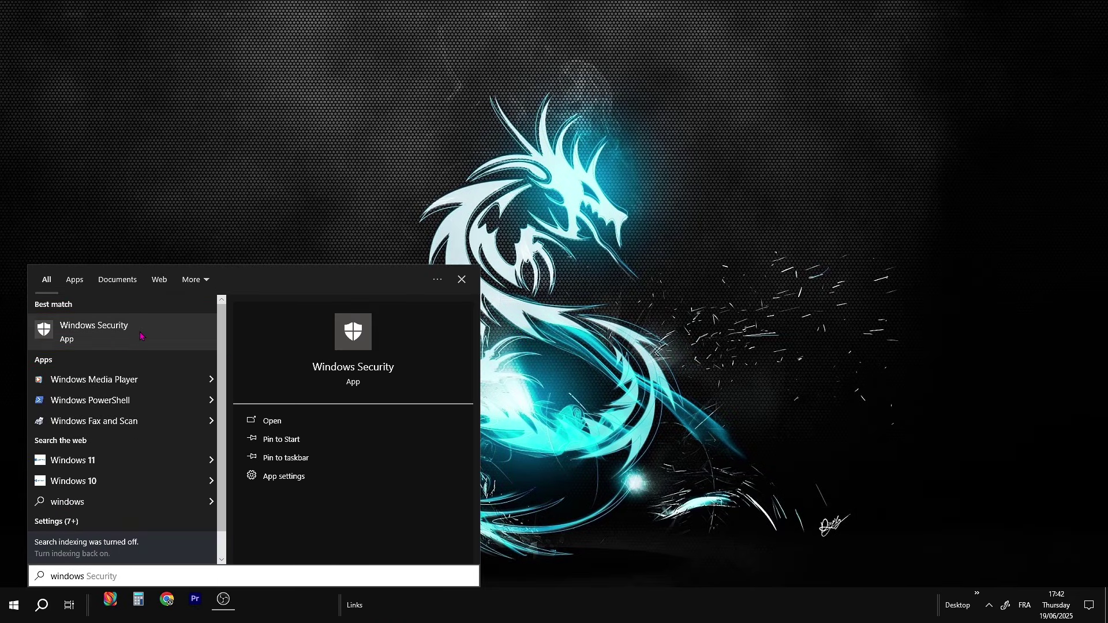
{"action": "left_click", "coordinate": [141, 335]}
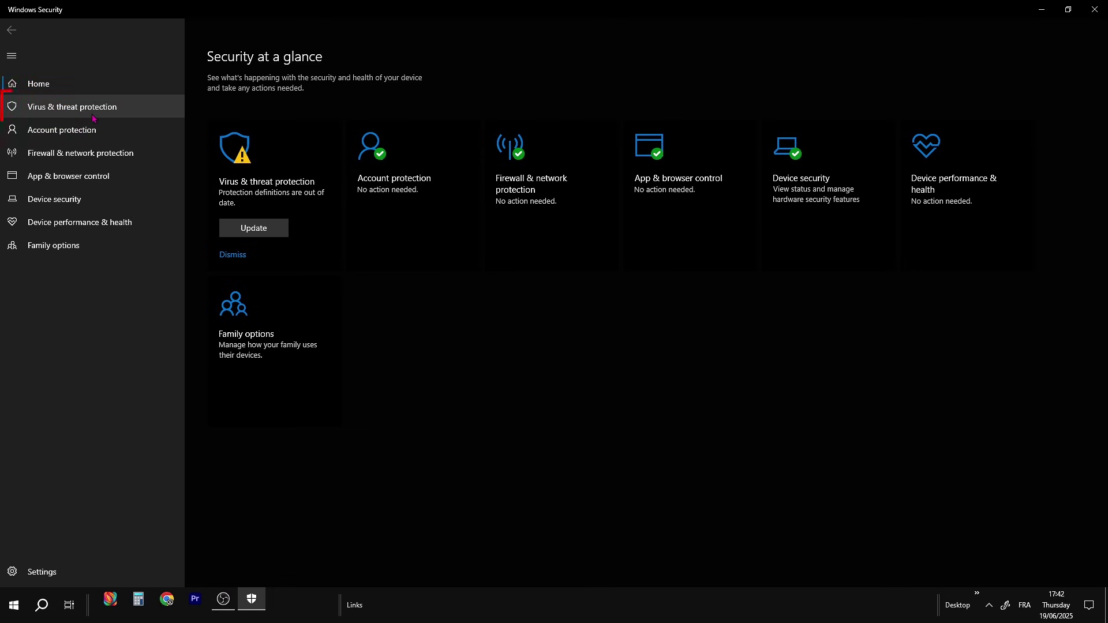
{"action": "left_click", "coordinate": [62, 114]}
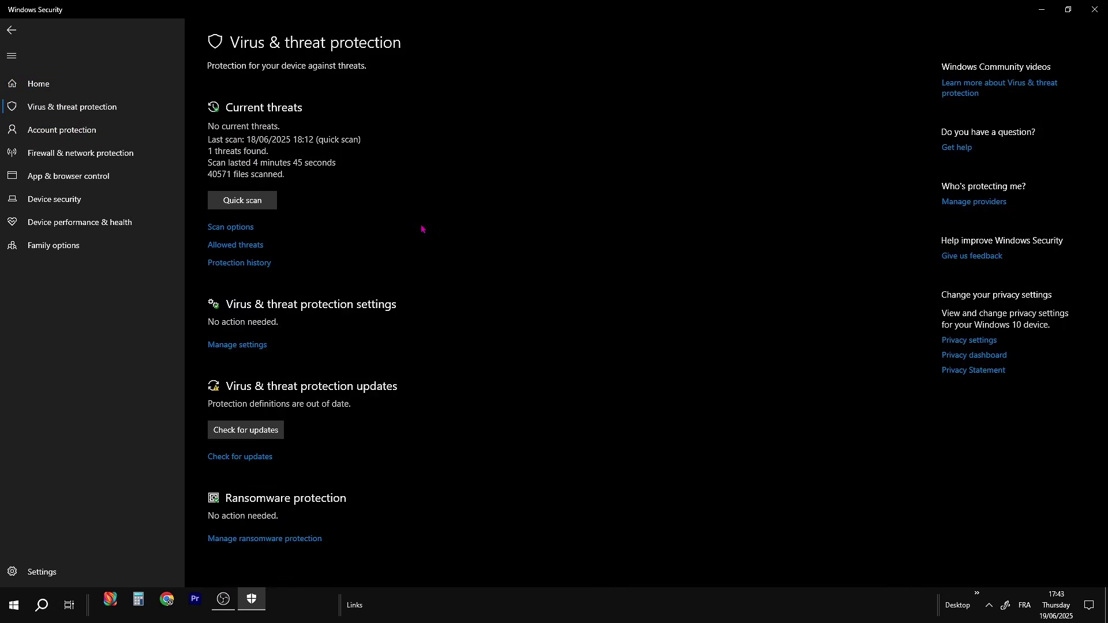
{"action": "left_click", "coordinate": [245, 430]}
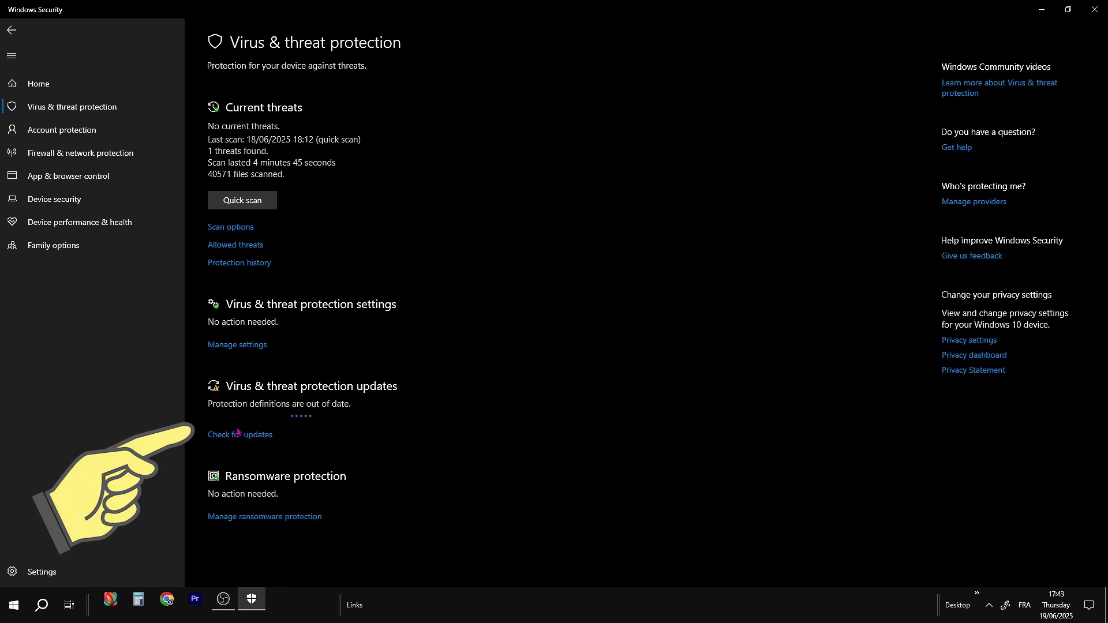
Choose Full scan under Scan options and start it with Scan now.
{"action": "left_click", "coordinate": [242, 229]}
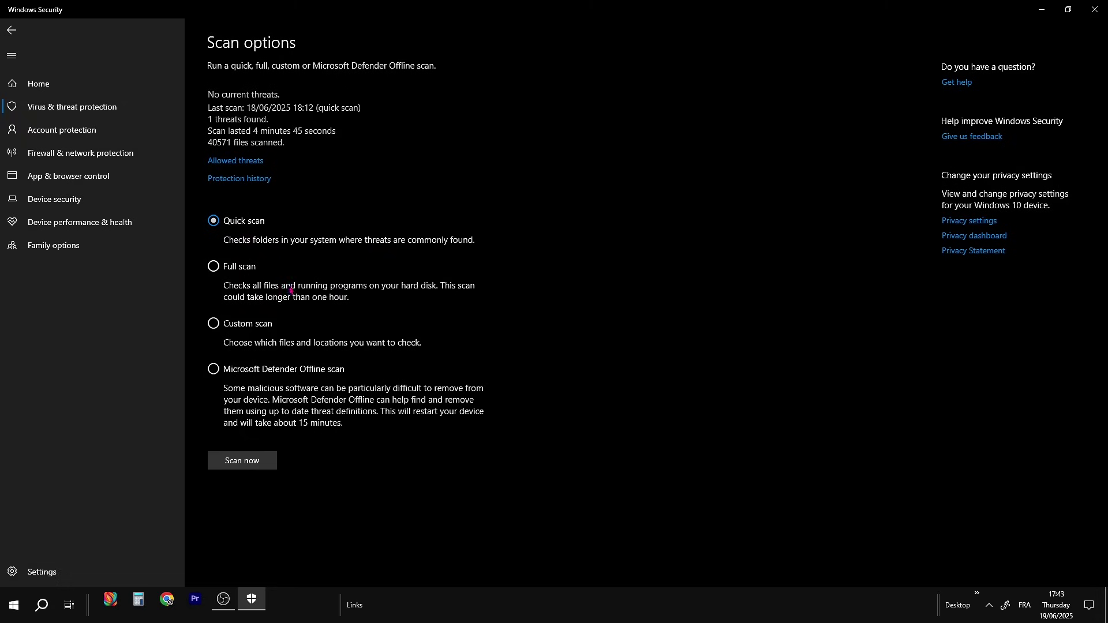
{"action": "left_click", "coordinate": [214, 268]}
{"action": "left_click", "coordinate": [242, 462]}
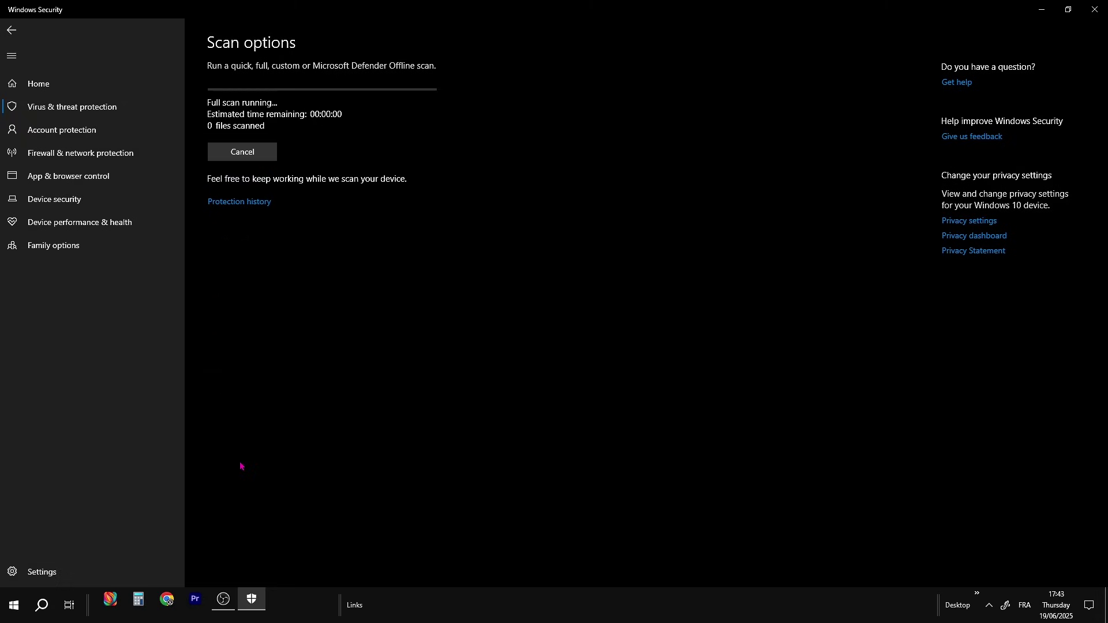